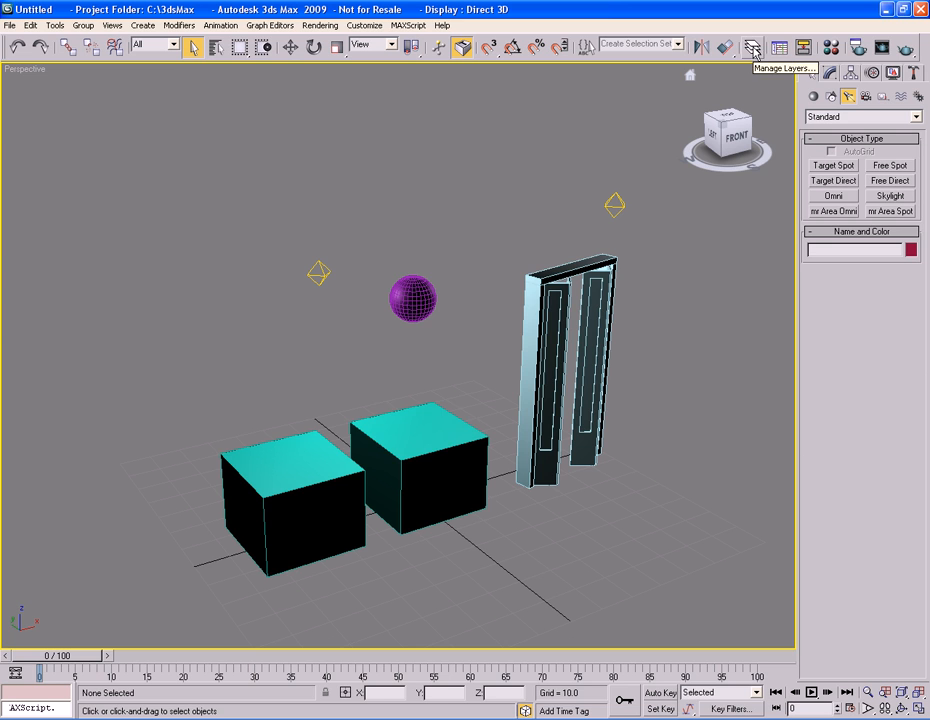
- Open the layer manager, move it clear of the scene objects, and expand the 0 (default) layer
{"action": "left_click", "coordinate": [753, 48]}
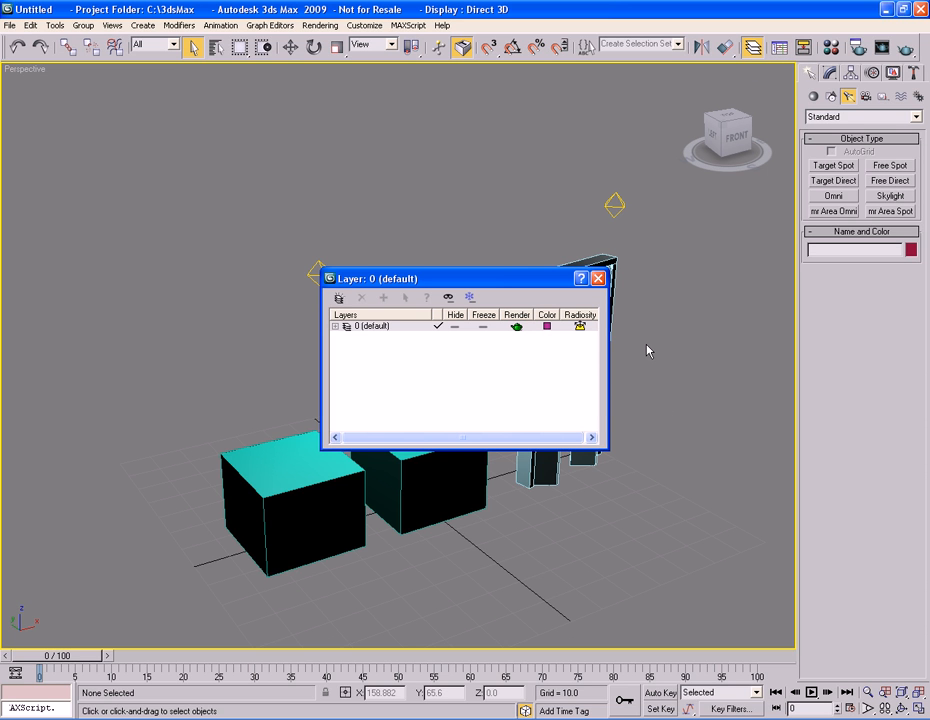
{"action": "left_click_drag", "start_coordinate": [533, 288], "coordinate": [249, 91]}
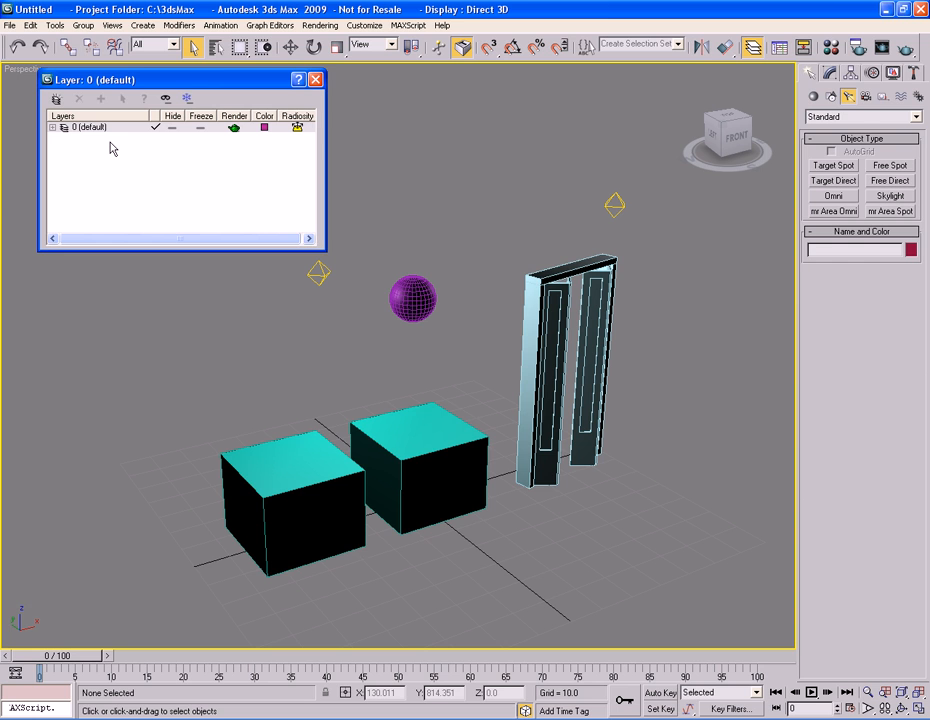
{"action": "left_click", "coordinate": [52, 127]}
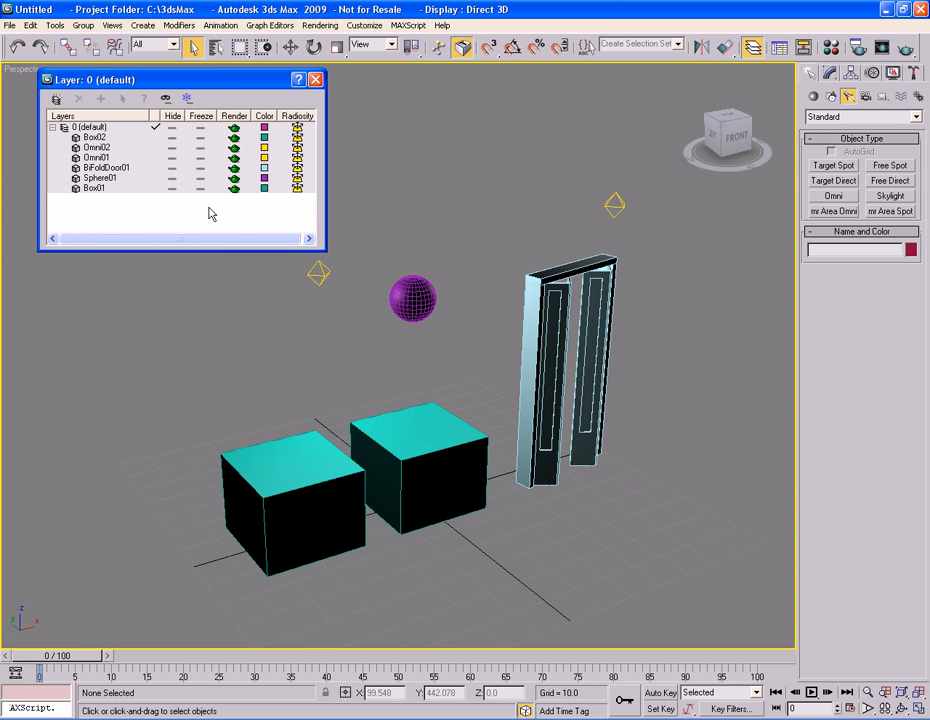
- Toggle the visibility of Sphere01 in the layer list, hiding and unhiding it twice
{"action": "left_click", "coordinate": [108, 178]}
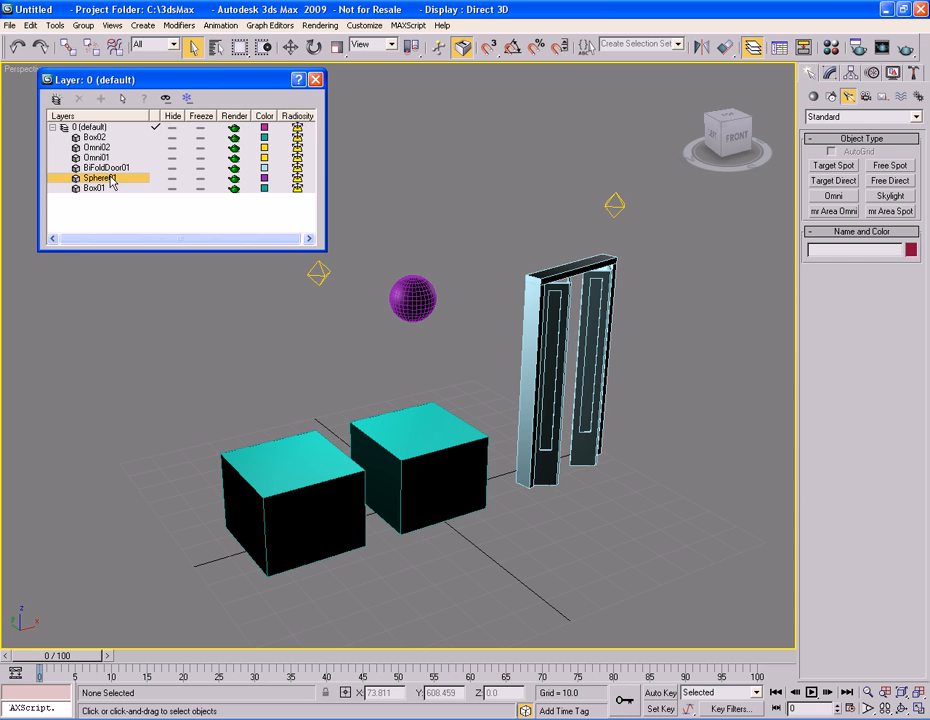
{"action": "left_click", "coordinate": [173, 179]}
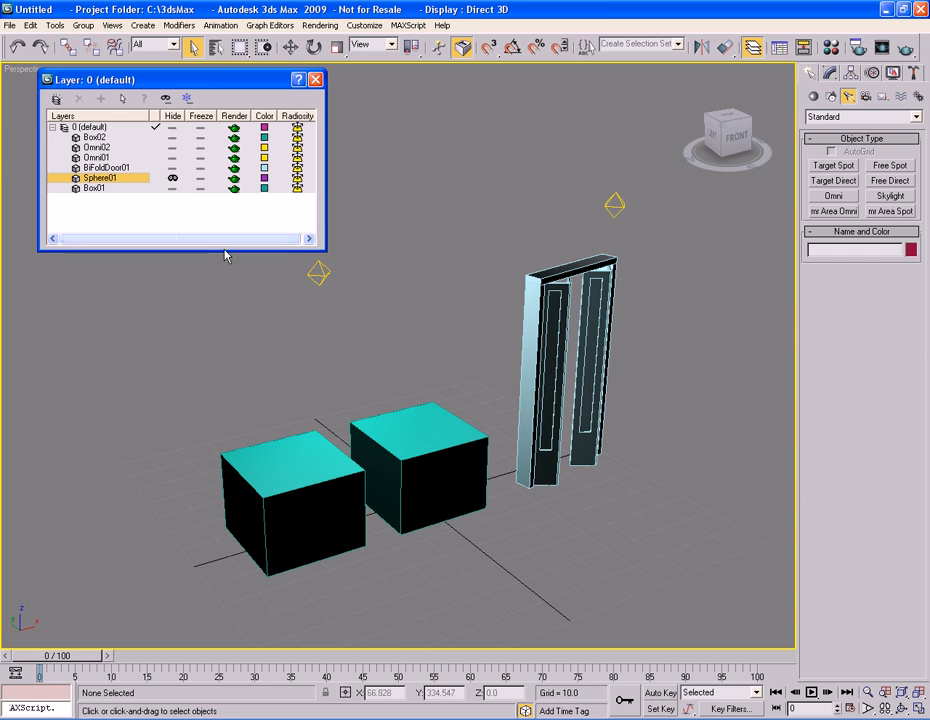
{"action": "left_click", "coordinate": [173, 179]}
{"action": "left_click", "coordinate": [173, 179]}
{"action": "left_click", "coordinate": [173, 179]}
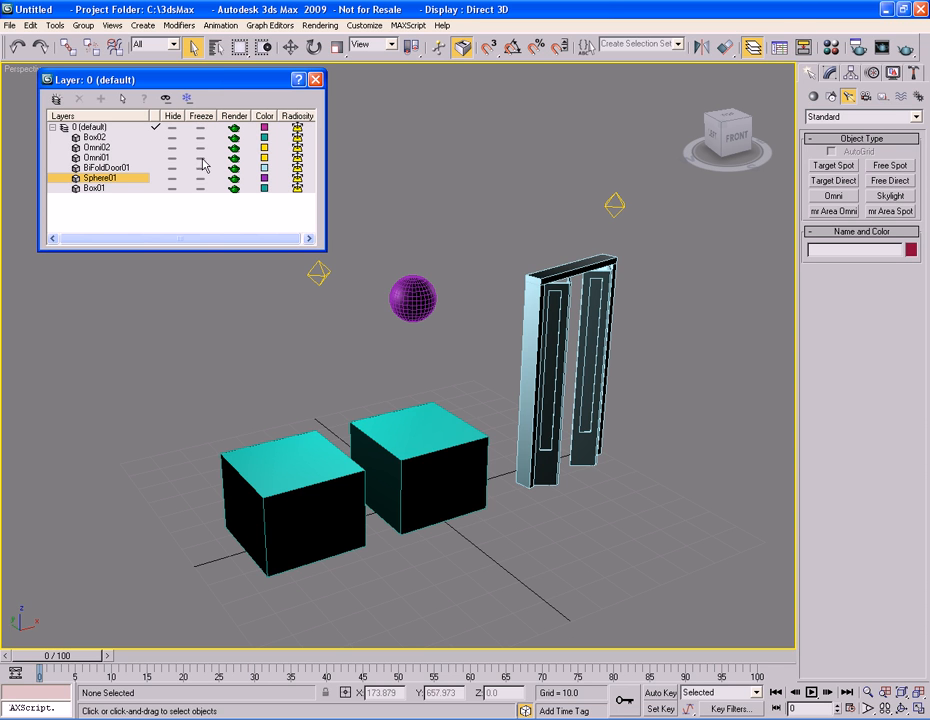
- Freeze Sphere01, try selecting it in the viewport, and unfreeze it
{"action": "left_click", "coordinate": [201, 178]}
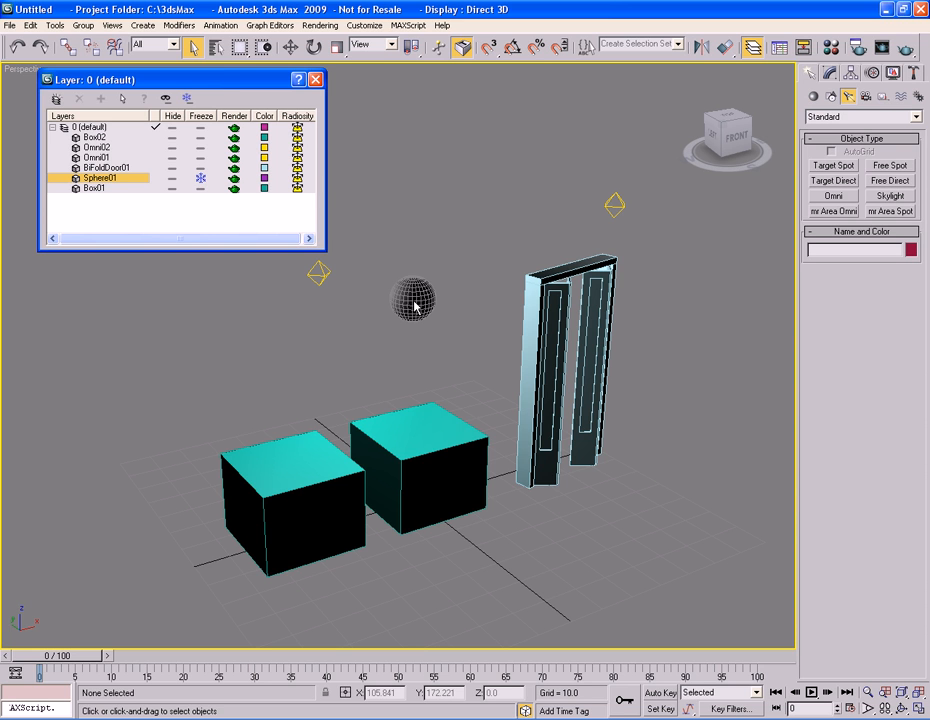
{"action": "mouse_move", "coordinate": [390, 260]}
{"action": "left_mouse_down"}
{"action": "mouse_move", "coordinate": [437, 344]}
{"action": "mouse_move", "coordinate": [439, 315]}
{"action": "mouse_move", "coordinate": [432, 325]}
{"action": "left_mouse_up"}
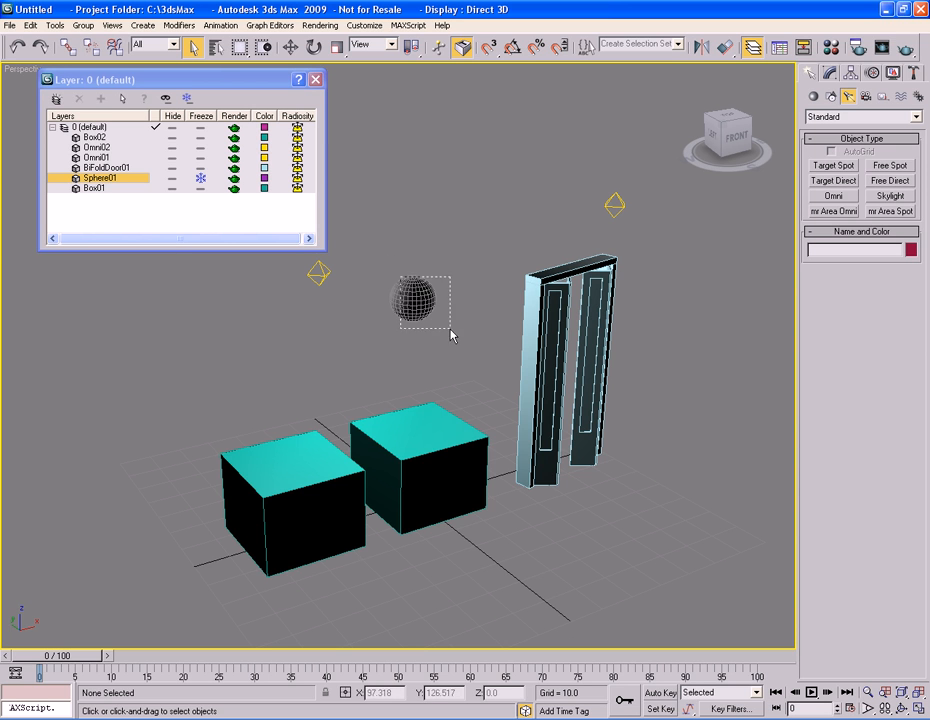
{"action": "left_click", "coordinate": [201, 180]}
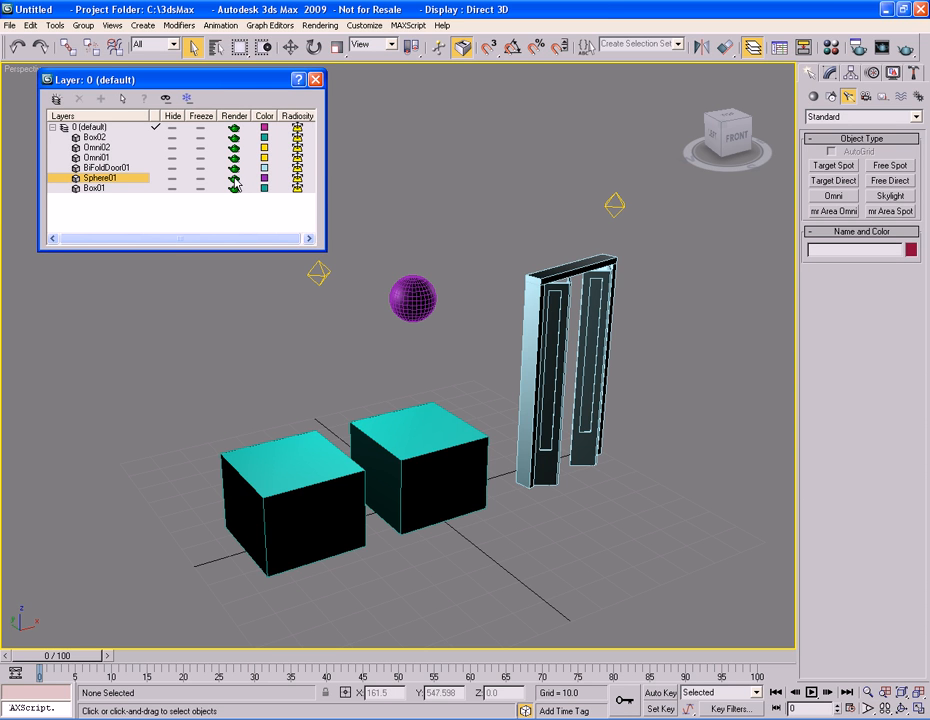
- Change the object color of Sphere01 to light blue from the 3ds Max palette and clear the list highlight
{"action": "left_click", "coordinate": [264, 177]}
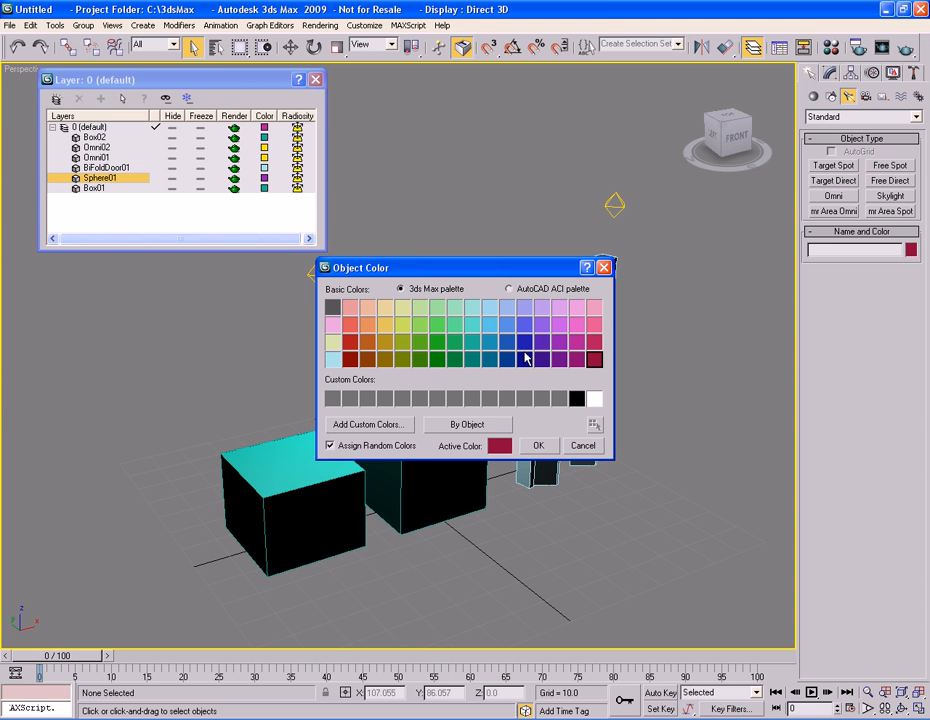
{"action": "left_click", "coordinate": [505, 312]}
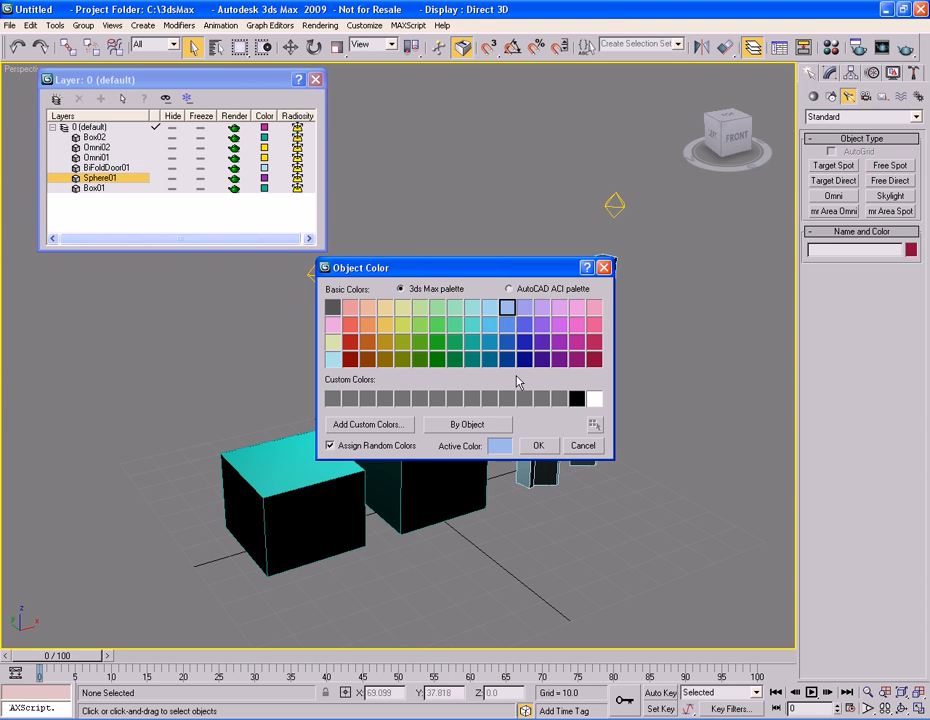
{"action": "left_click", "coordinate": [537, 445]}
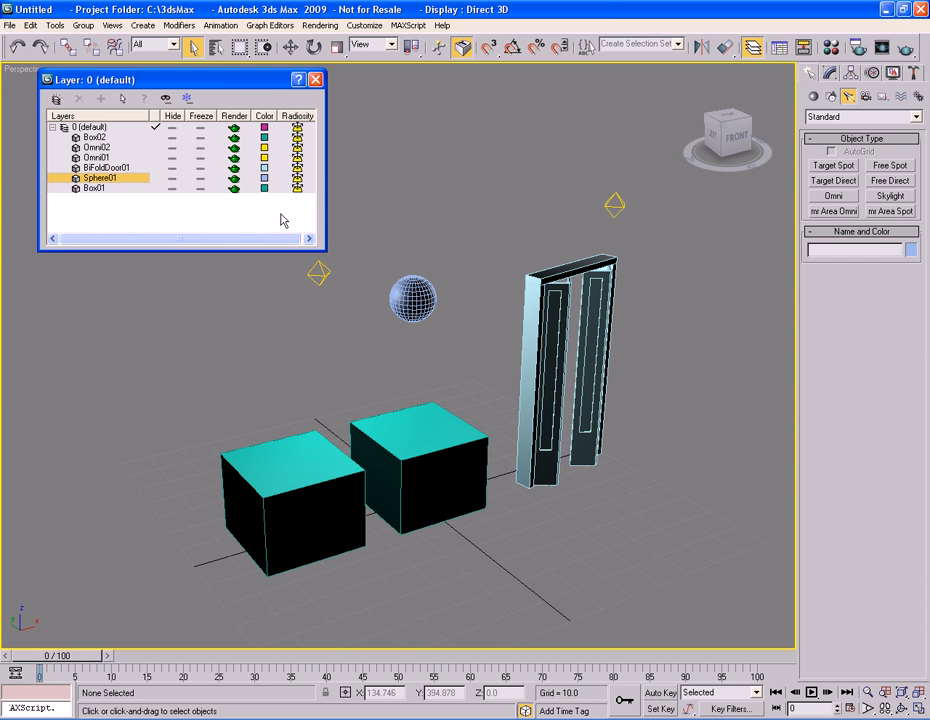
{"action": "left_click", "coordinate": [198, 210]}
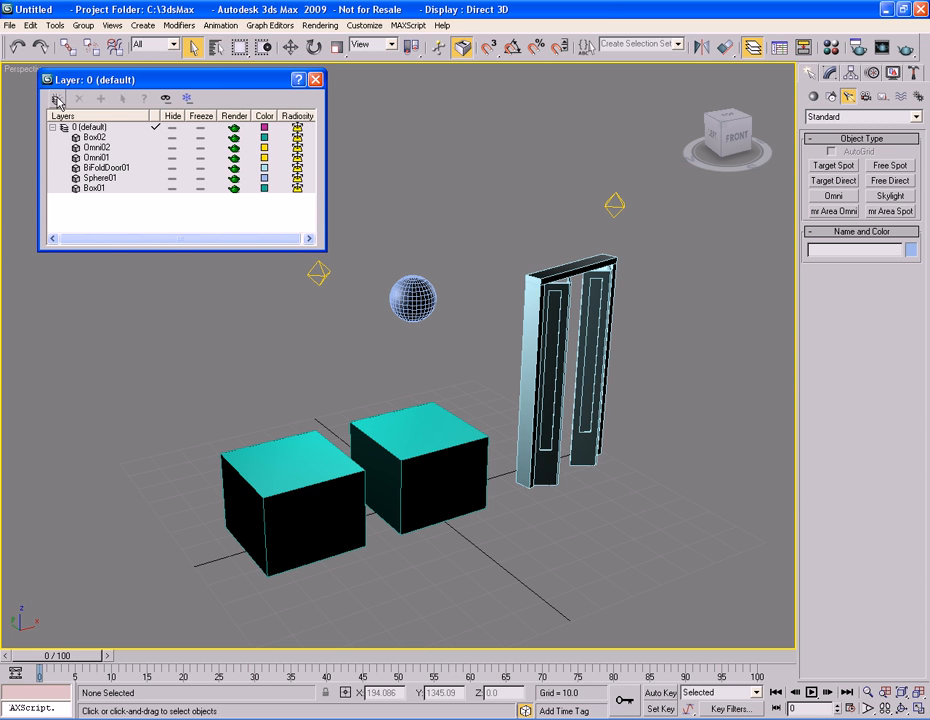
- Create a new layer and name it Stuff
{"action": "left_click", "coordinate": [57, 100]}
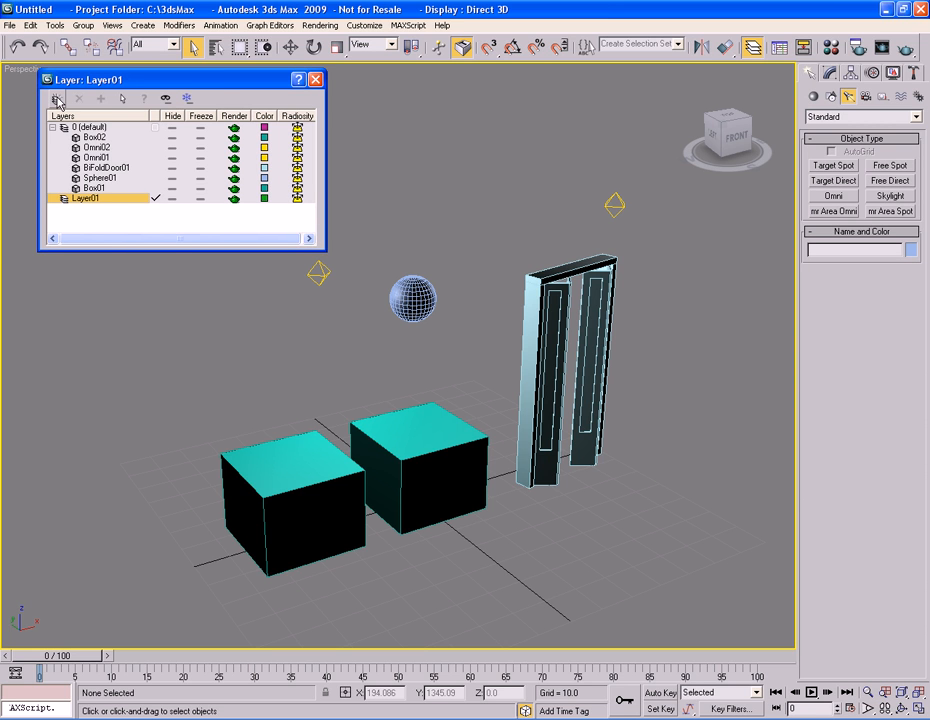
{"action": "left_click", "coordinate": [90, 199]}
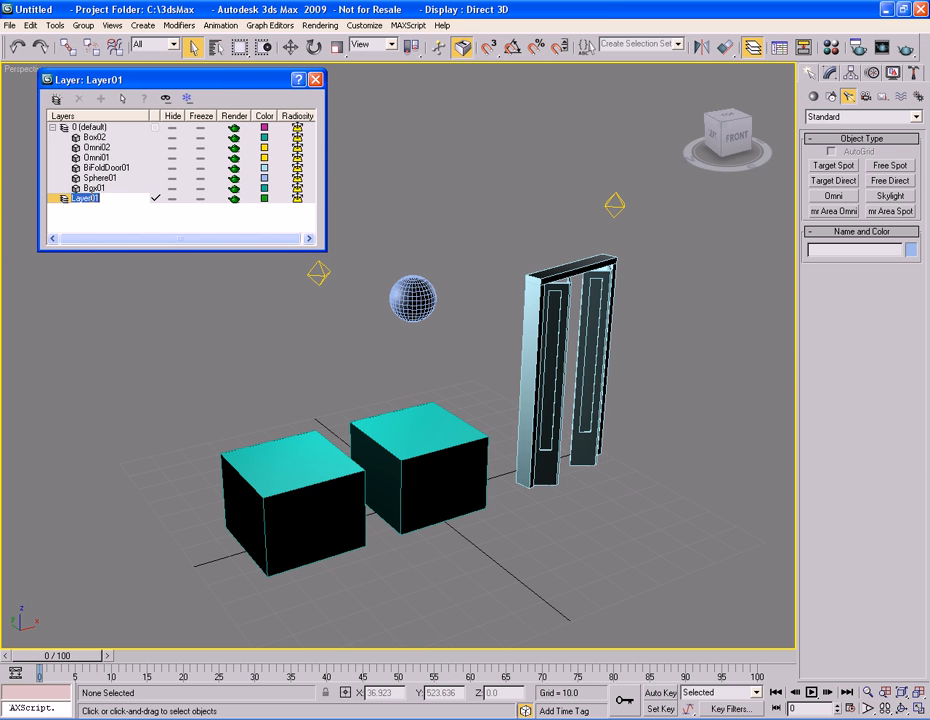
{"action": "type", "text": "Stuff"}
{"action": "key", "text": "Return"}
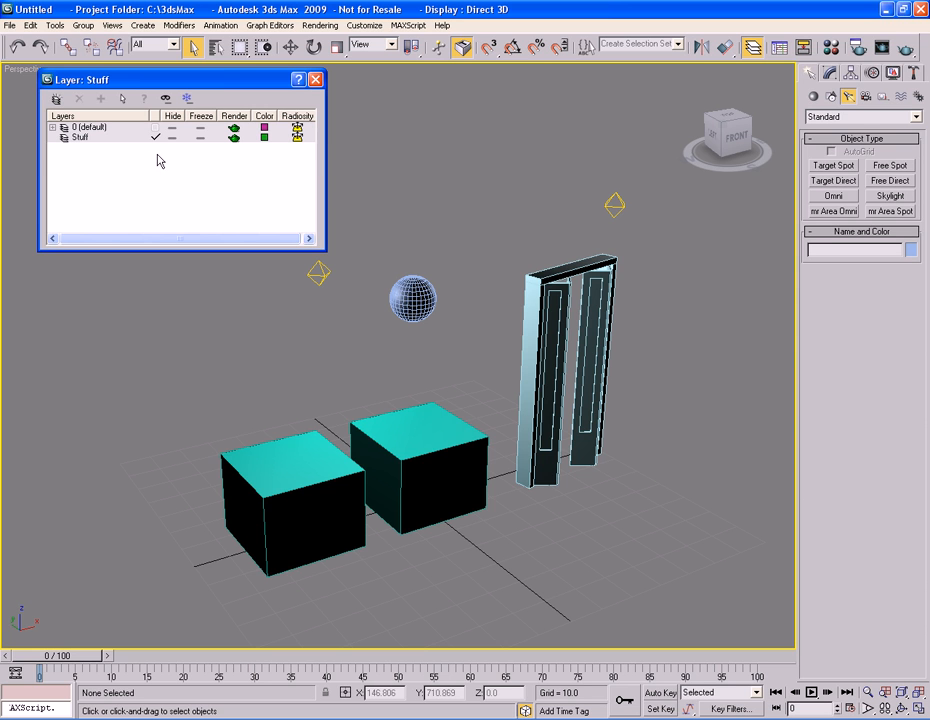
- Expand the 0 (default) layer, make it the current layer, and switch the current layer back to Stuff
{"action": "left_click", "coordinate": [53, 127]}
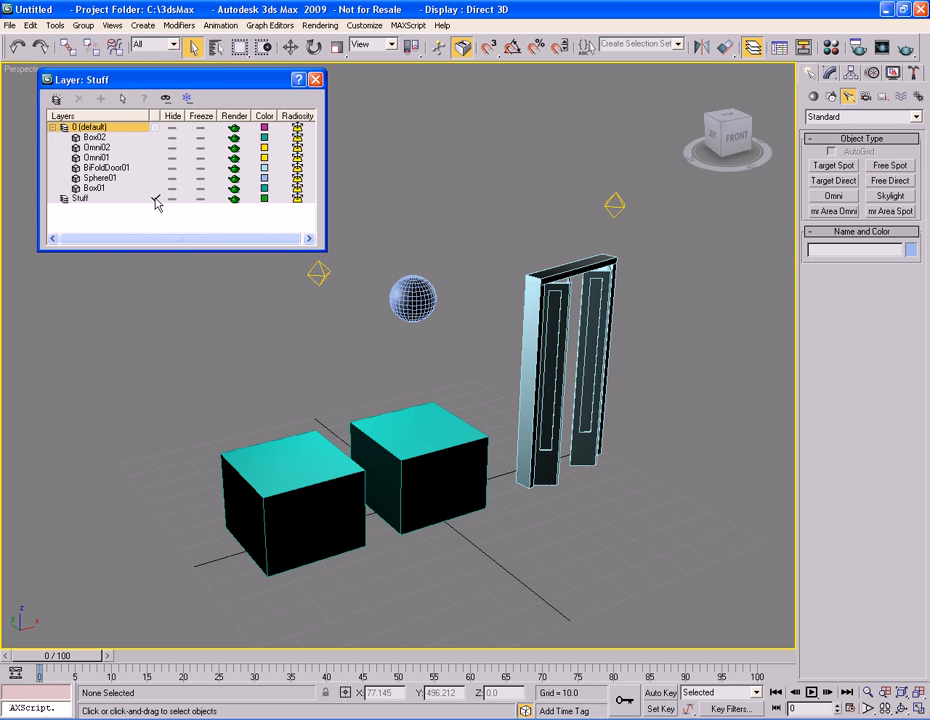
{"action": "left_click", "coordinate": [155, 198]}
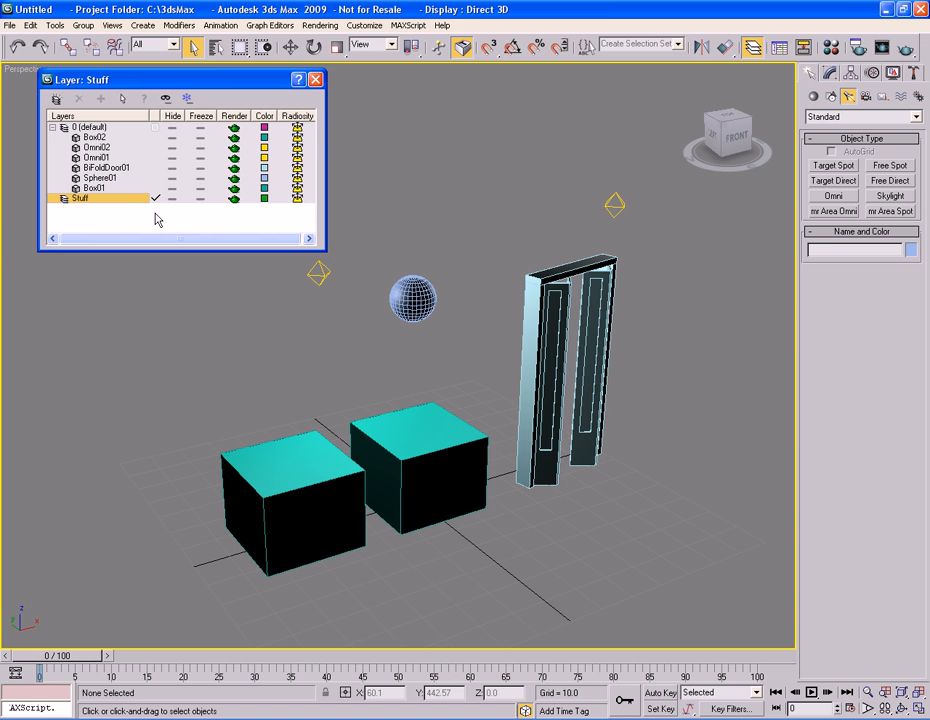
{"action": "left_click", "coordinate": [139, 198]}
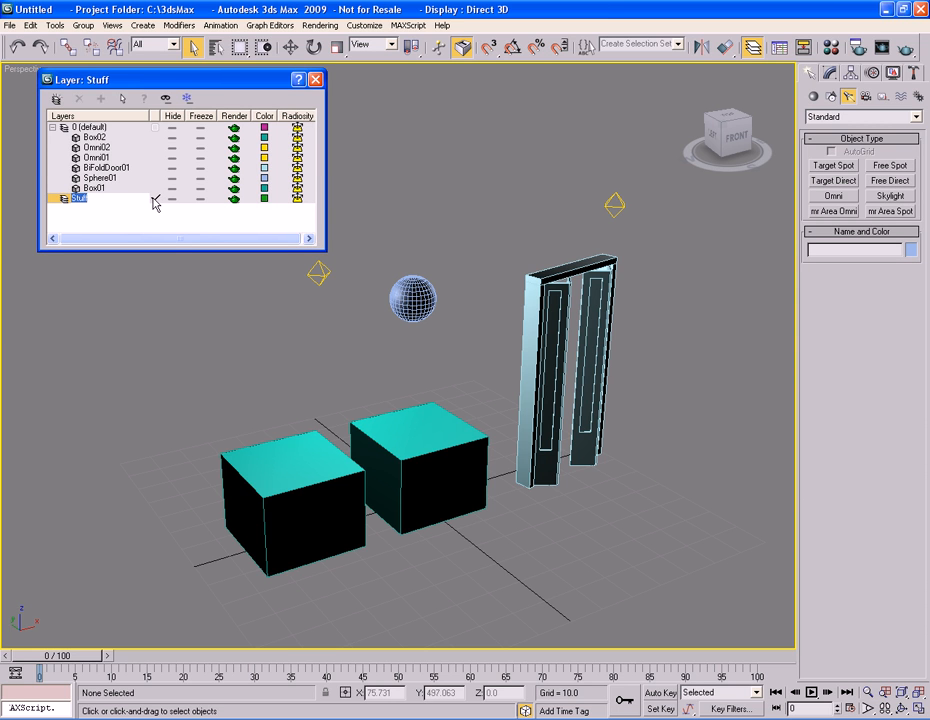
{"action": "left_click", "coordinate": [155, 198]}
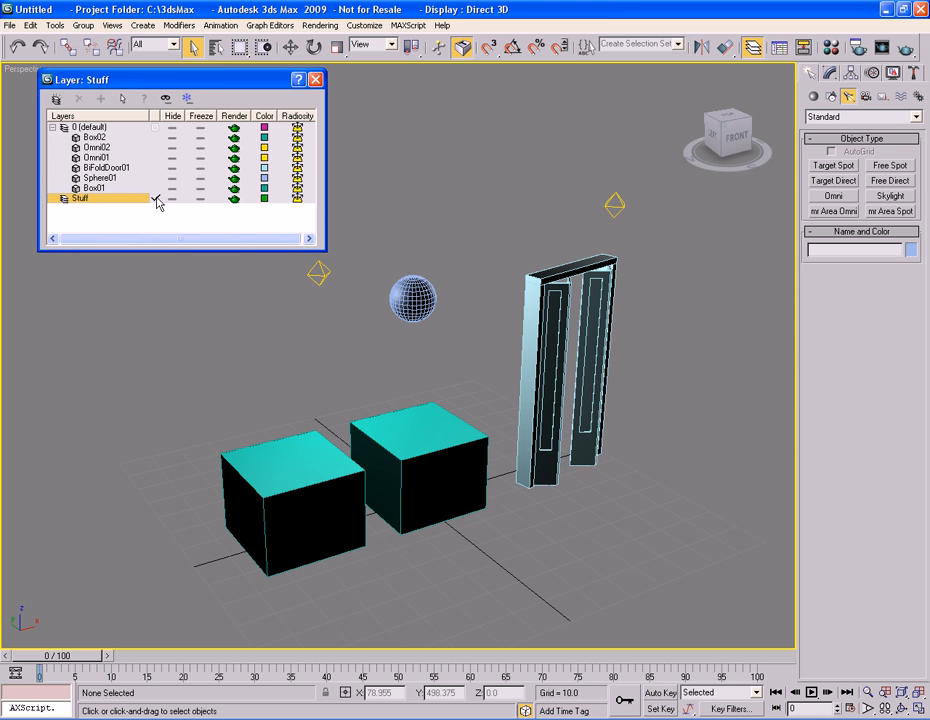
{"action": "left_click", "coordinate": [155, 128]}
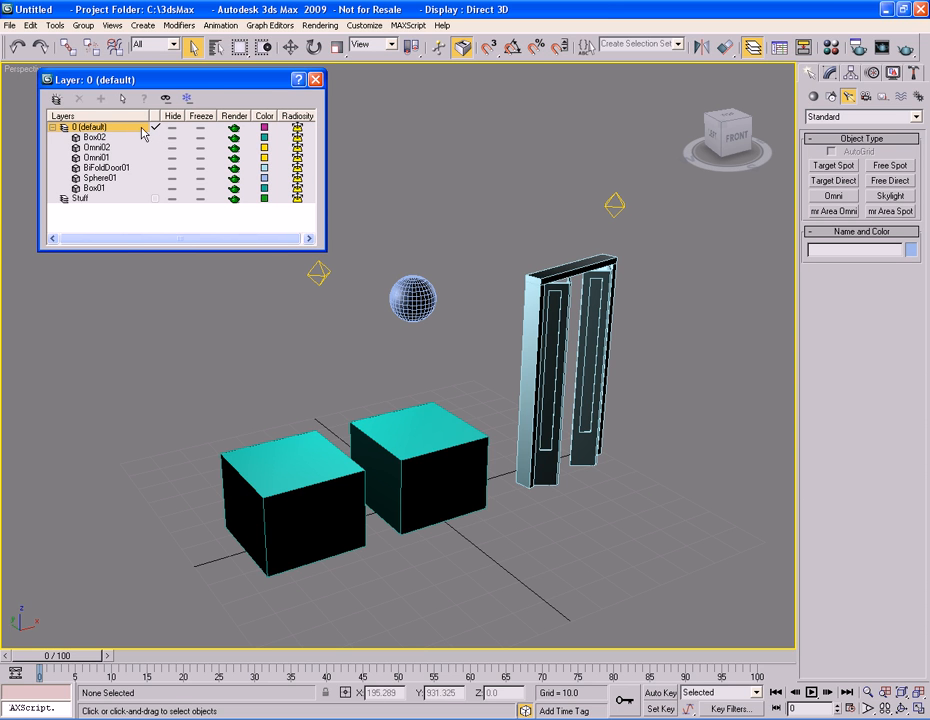
{"action": "left_click", "coordinate": [156, 199]}
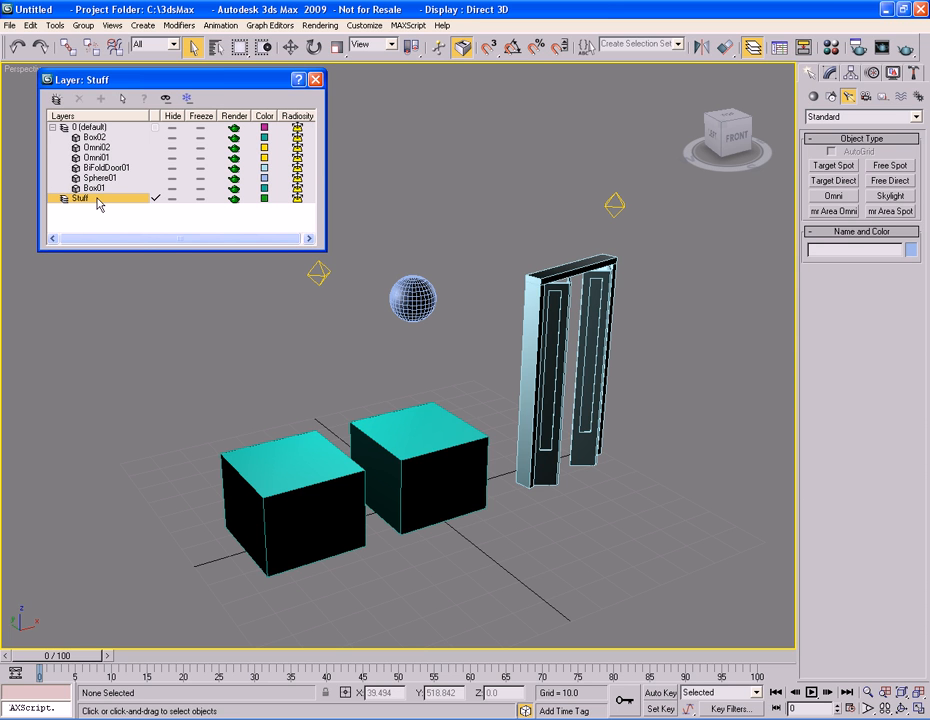
- Add the sphere and both omni lights to the Stuff layer and expand that layer
{"action": "left_click", "coordinate": [415, 297]}
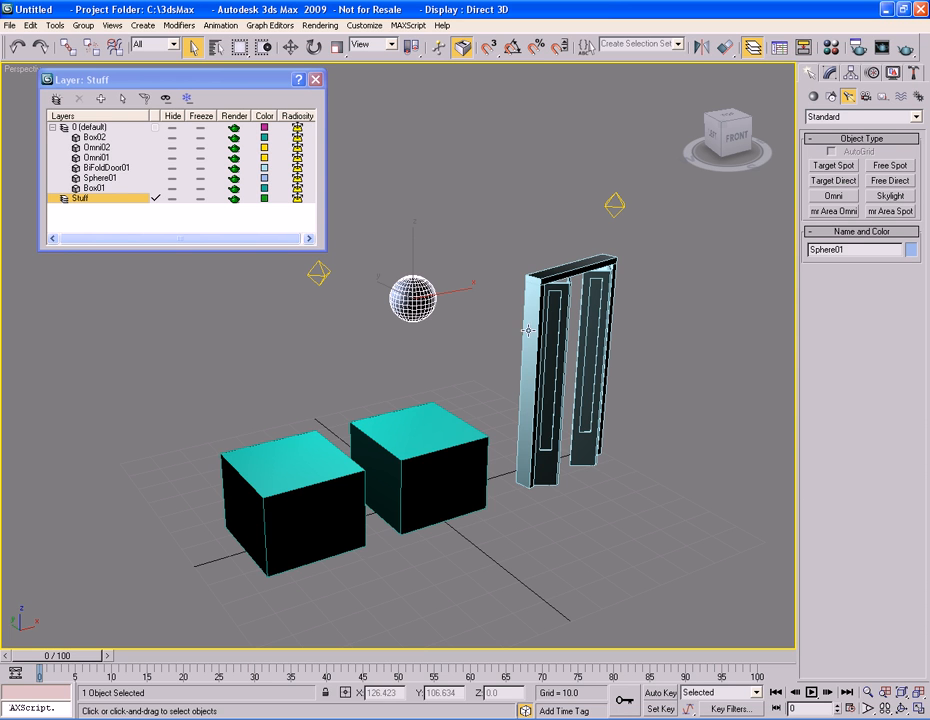
{"action": "left_click", "coordinate": [615, 205], "text": "ctrl"}
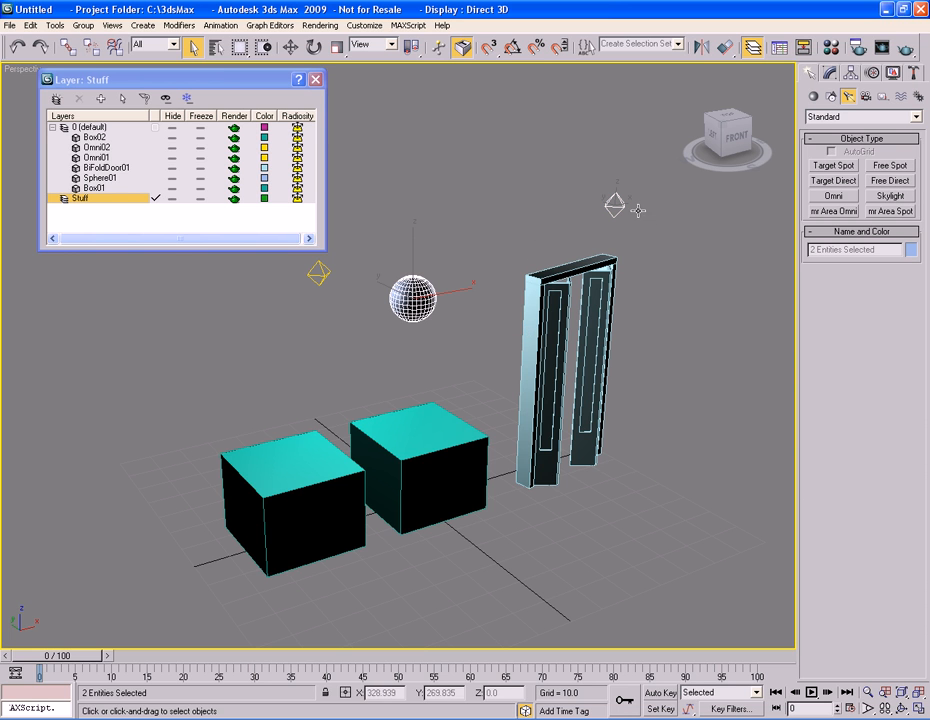
{"action": "left_click", "coordinate": [318, 272], "text": "ctrl"}
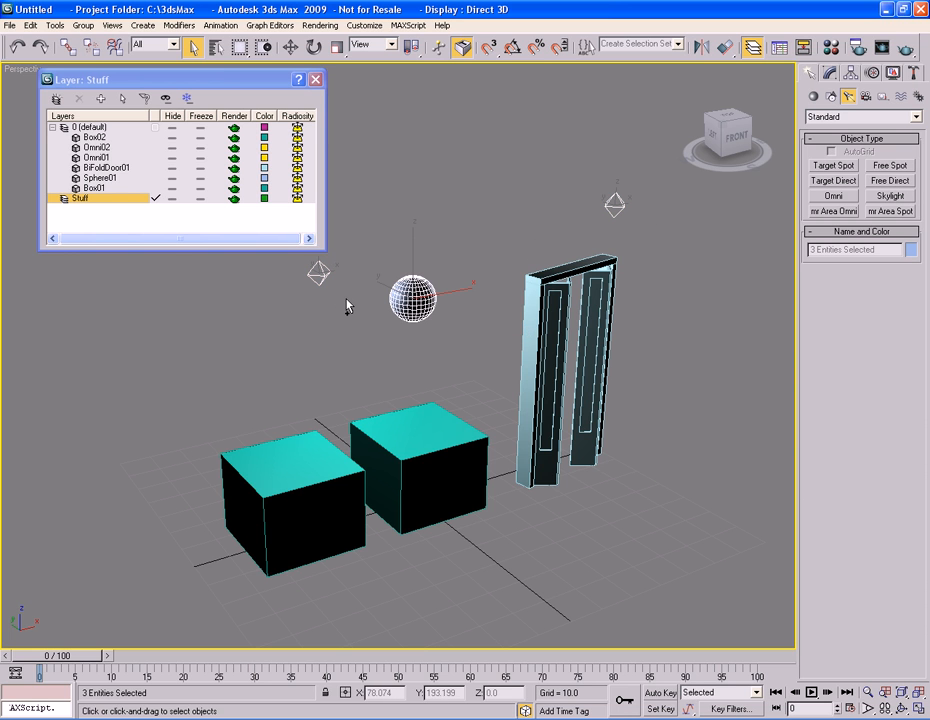
{"action": "right_click", "coordinate": [105, 199]}
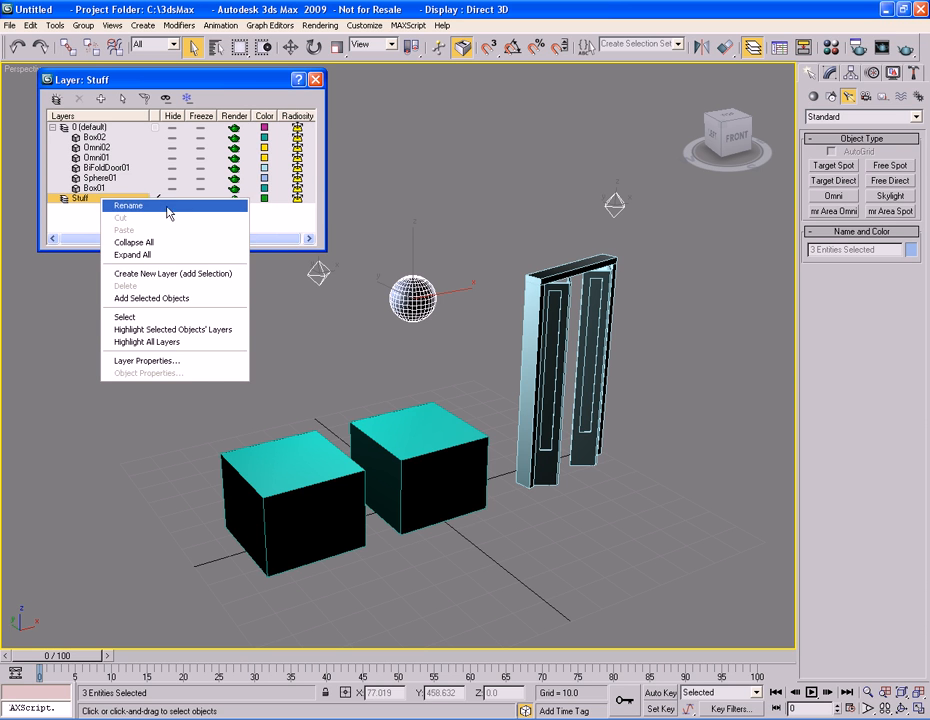
{"action": "left_click", "coordinate": [174, 300]}
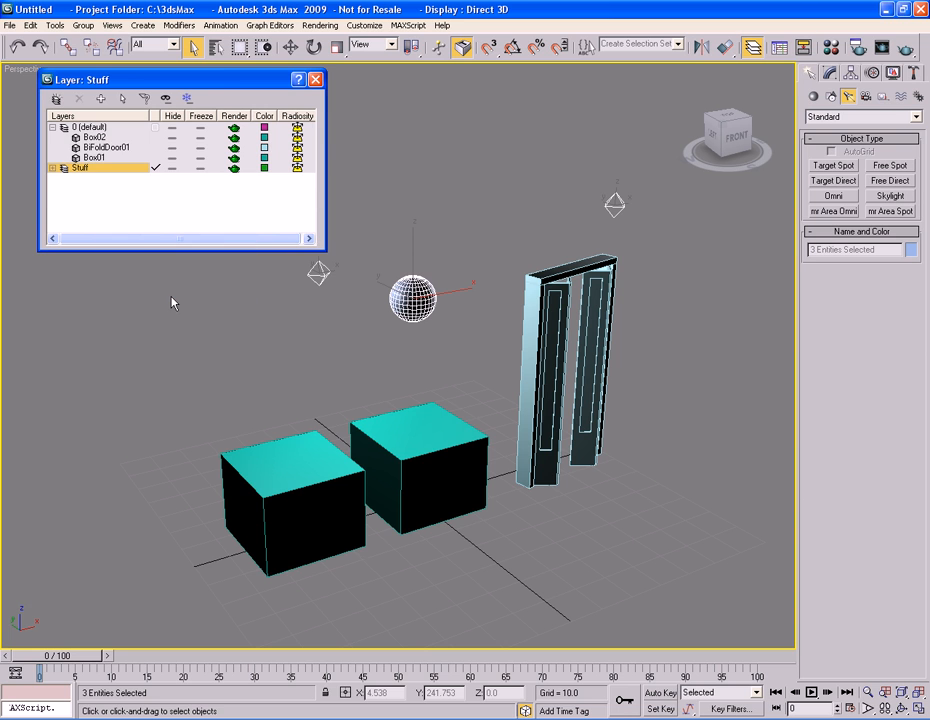
{"action": "left_click", "coordinate": [52, 168]}
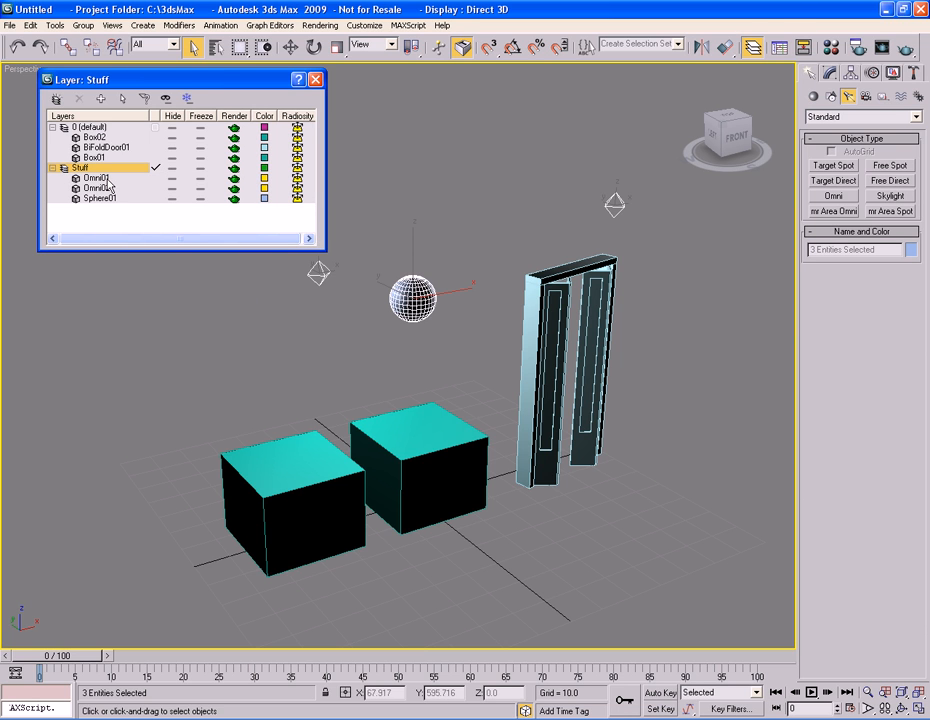
- Review which objects are listed under the Stuff and 0 (default) layers
{"action": "key", "text": "Down"}
{"action": "key", "text": "Down"}
{"action": "key", "text": "Down"}
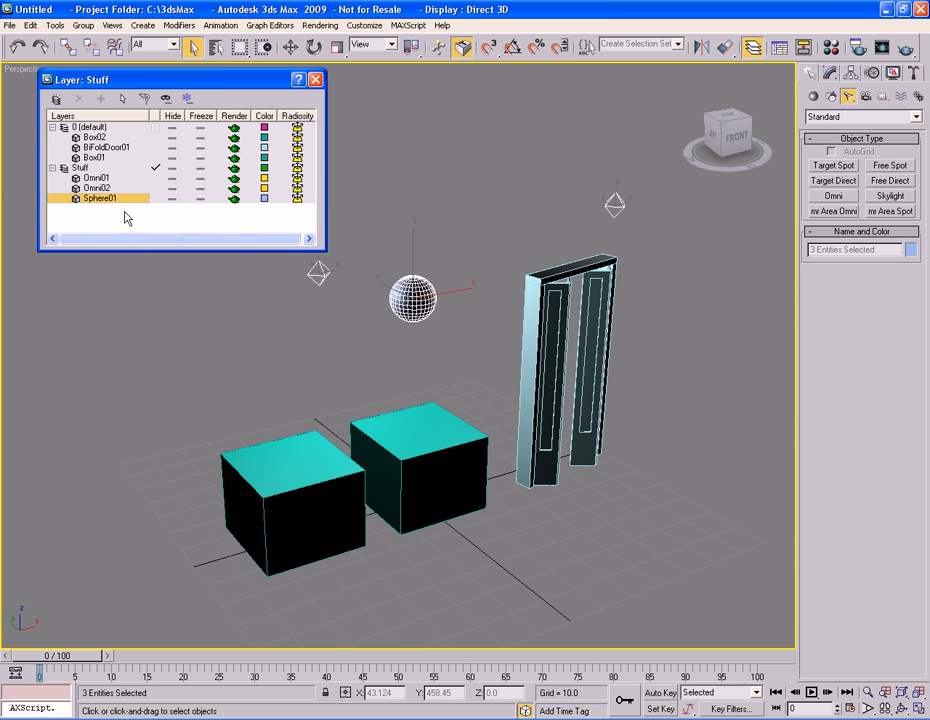
{"action": "left_click", "coordinate": [100, 167]}
{"action": "left_click", "coordinate": [97, 126]}
{"action": "left_click", "coordinate": [80, 167]}
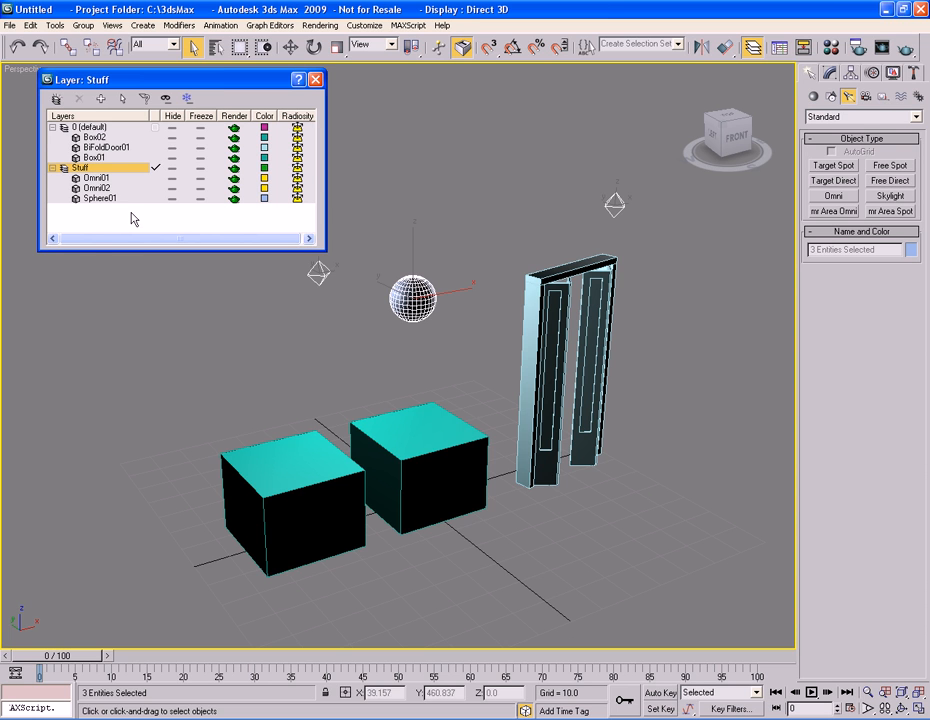
{"action": "left_click", "coordinate": [78, 127]}
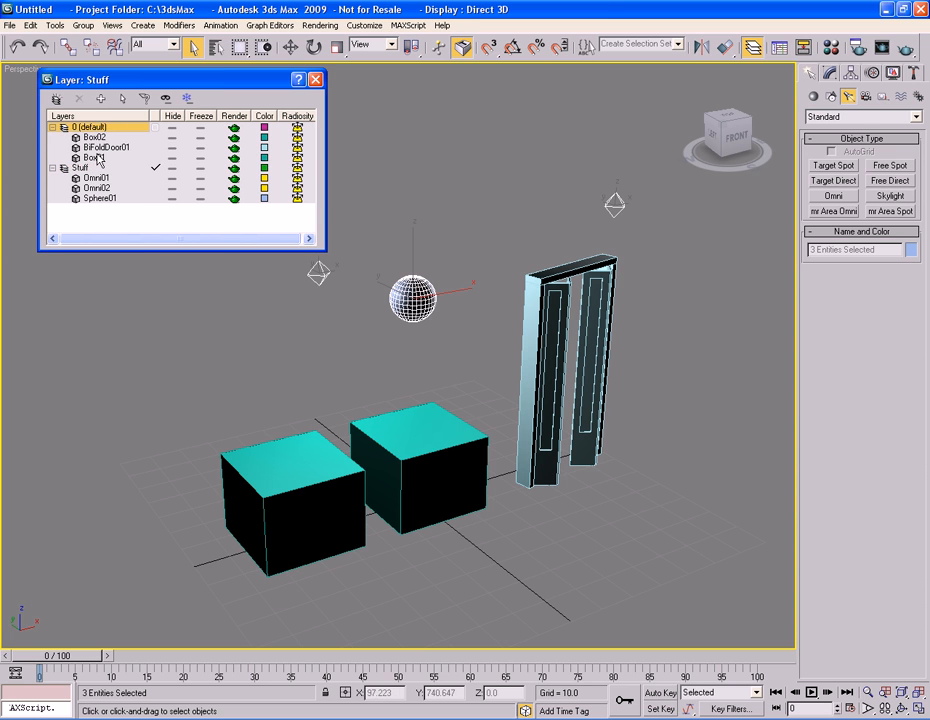
- Toggle the visibility of the whole Stuff layer, hiding and unhiding it twice
{"action": "left_click", "coordinate": [172, 168]}
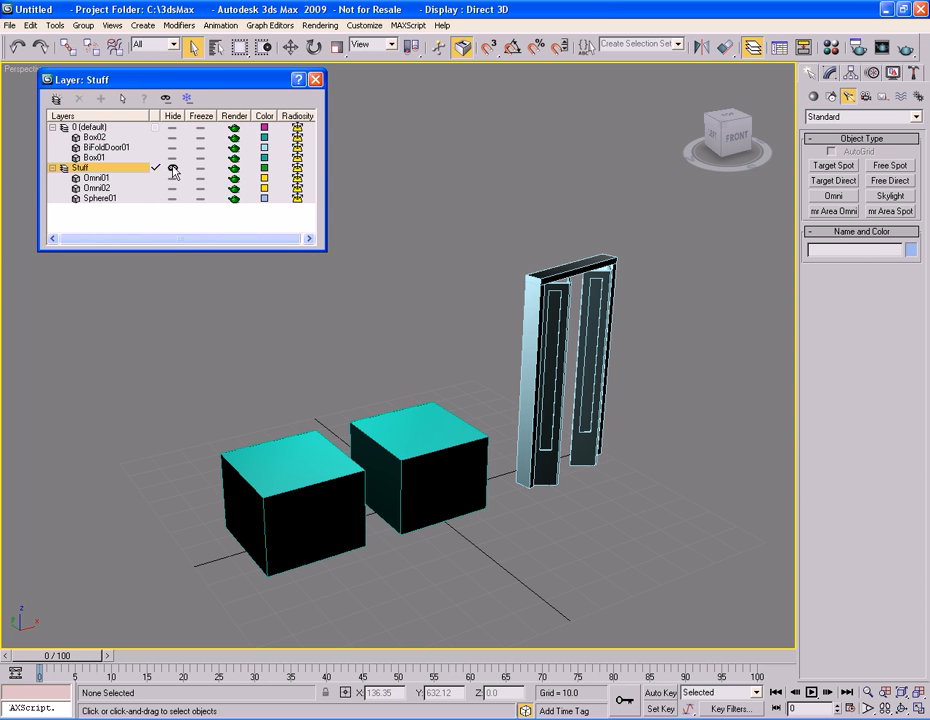
{"action": "left_click", "coordinate": [172, 170]}
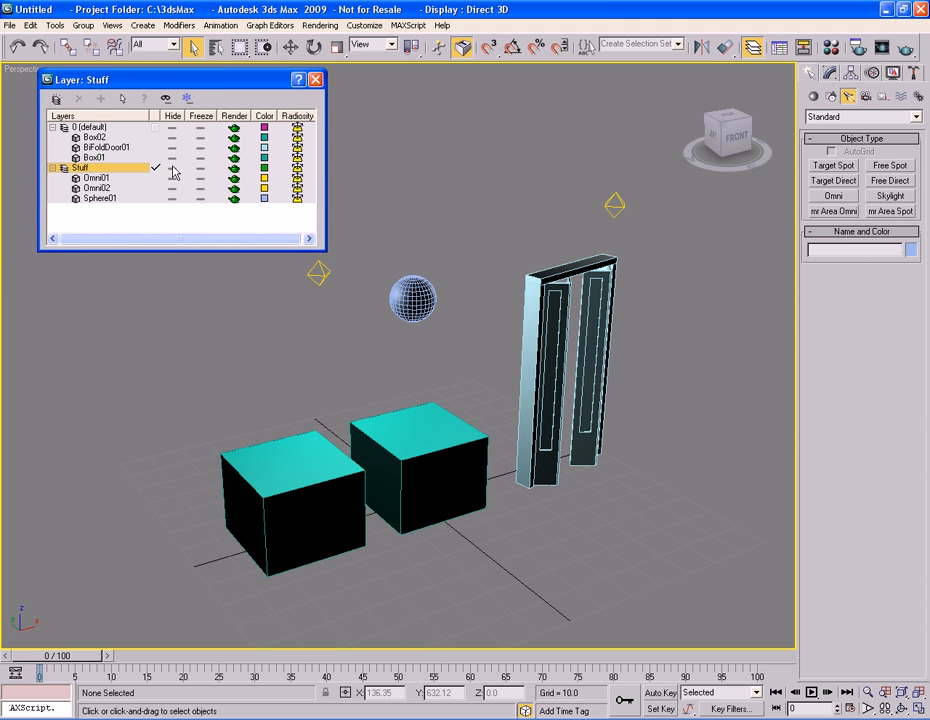
{"action": "left_click", "coordinate": [172, 170]}
{"action": "left_click", "coordinate": [172, 170]}
- Hide Omni01, Omni02 and Sphere01 individually within the Stuff layer and unhide each of them again
{"action": "left_click", "coordinate": [173, 178]}
{"action": "left_click", "coordinate": [173, 188]}
{"action": "left_click", "coordinate": [173, 199]}
{"action": "left_click", "coordinate": [173, 188]}
{"action": "left_click", "coordinate": [173, 199]}
{"action": "left_click", "coordinate": [173, 178]}
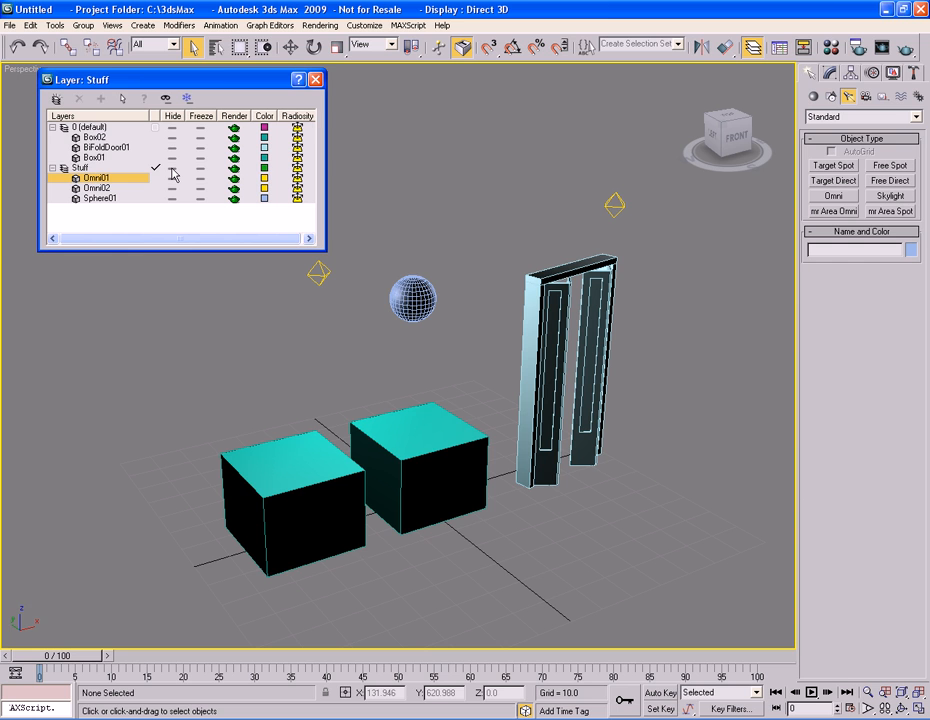
- Hide the entire Stuff layer
{"action": "left_click", "coordinate": [173, 169]}
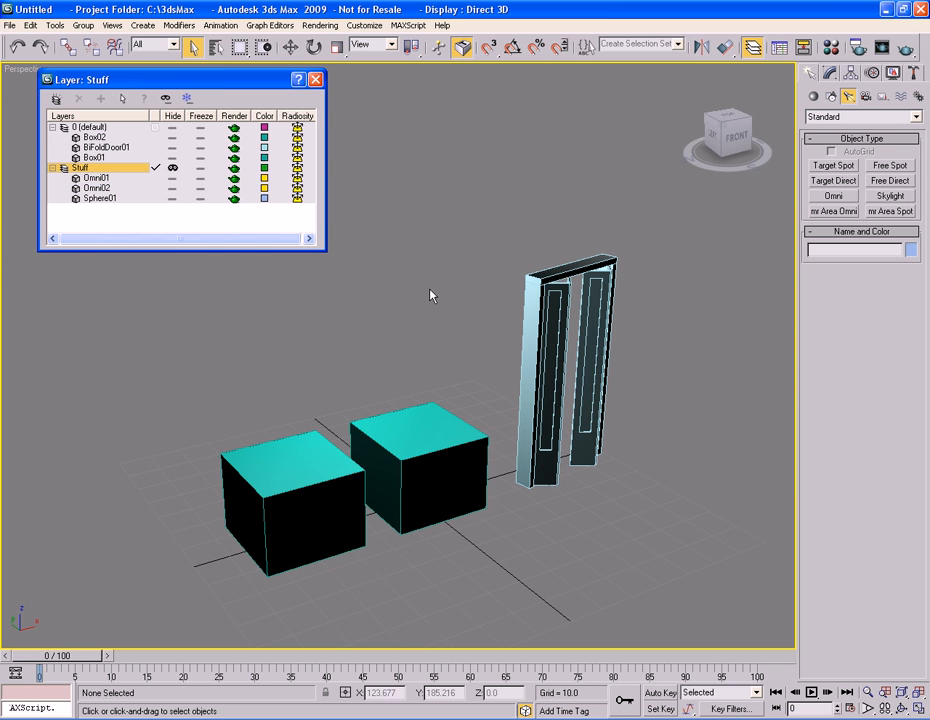
- Unhide the Stuff layer, freeze it to test selecting the upper omni light, and unfreeze the layer again
{"action": "left_click", "coordinate": [173, 168]}
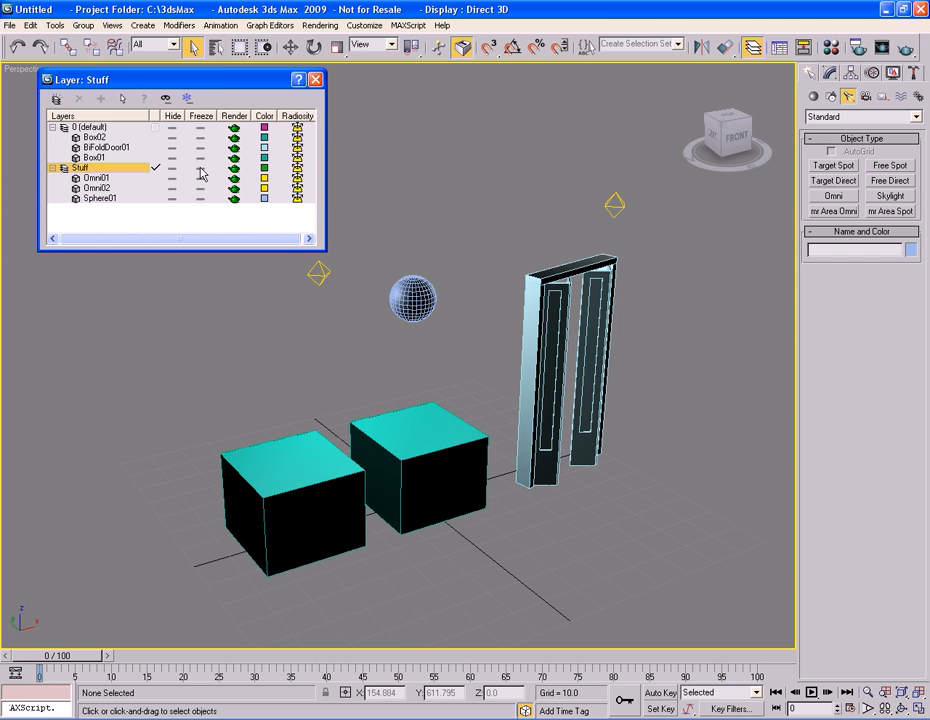
{"action": "left_click", "coordinate": [201, 168]}
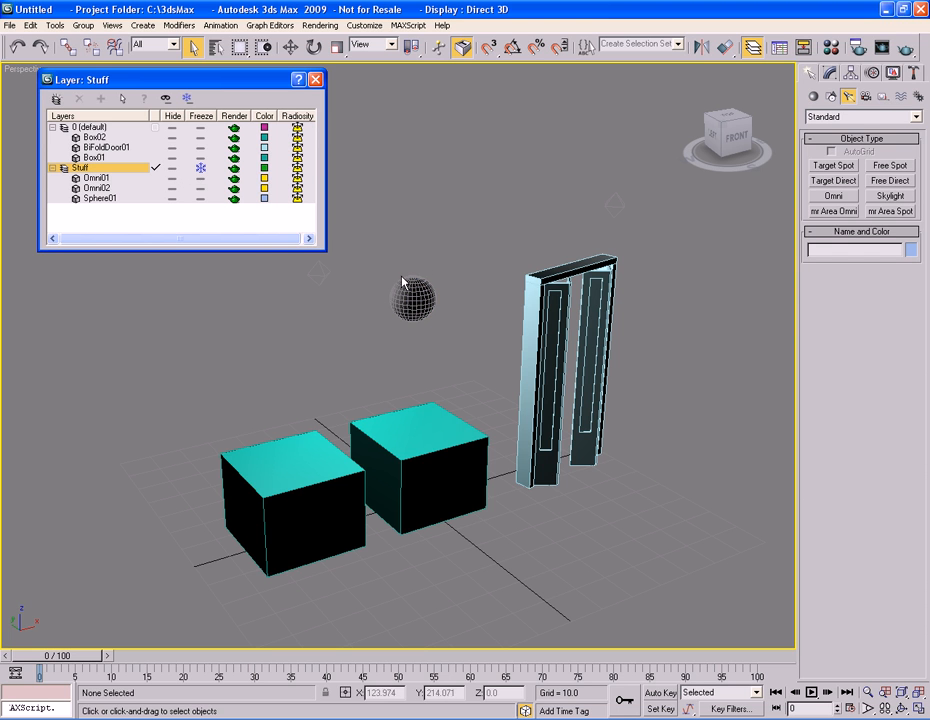
{"action": "left_click_drag", "start_coordinate": [594, 171], "coordinate": [633, 221]}
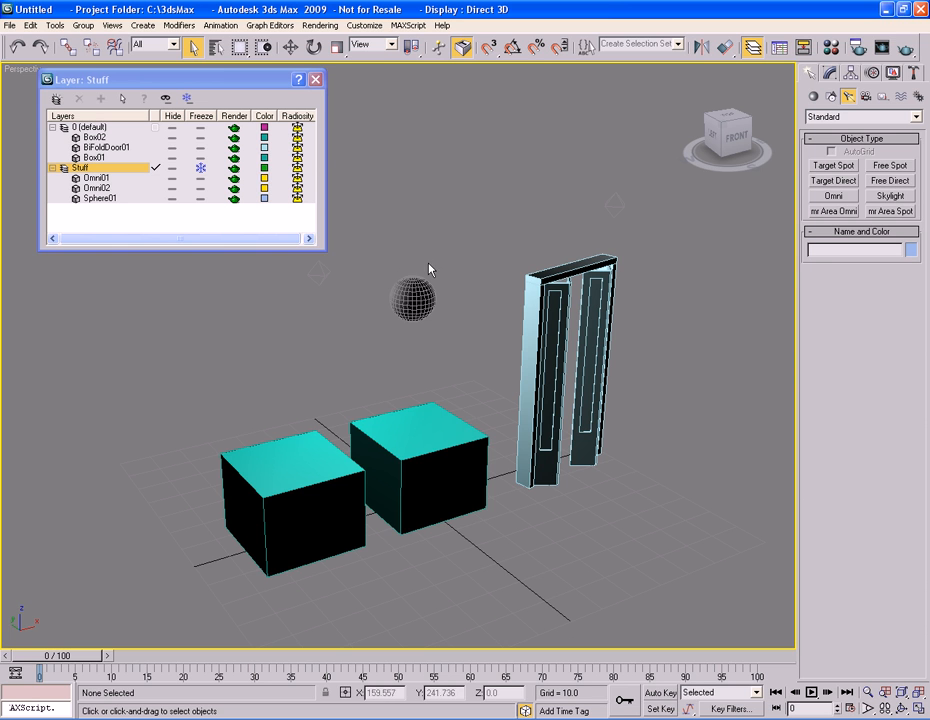
{"action": "left_click", "coordinate": [201, 169]}
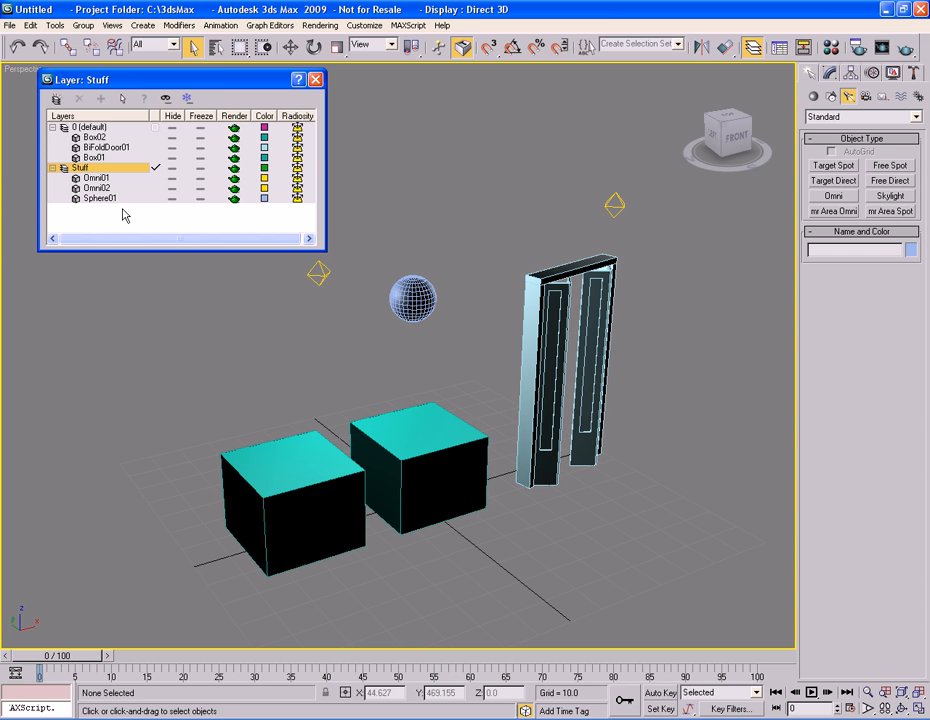
- Open the Stuff layer's name for editing without changing it, and look at the layer's properties
{"action": "right_click", "coordinate": [124, 170]}
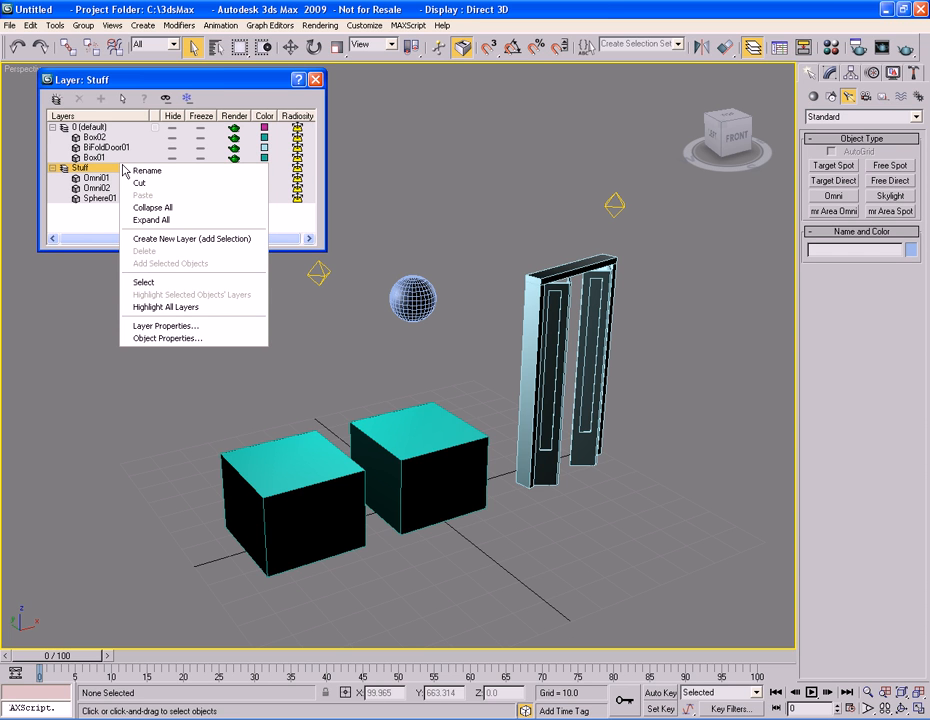
{"action": "left_click", "coordinate": [188, 171]}
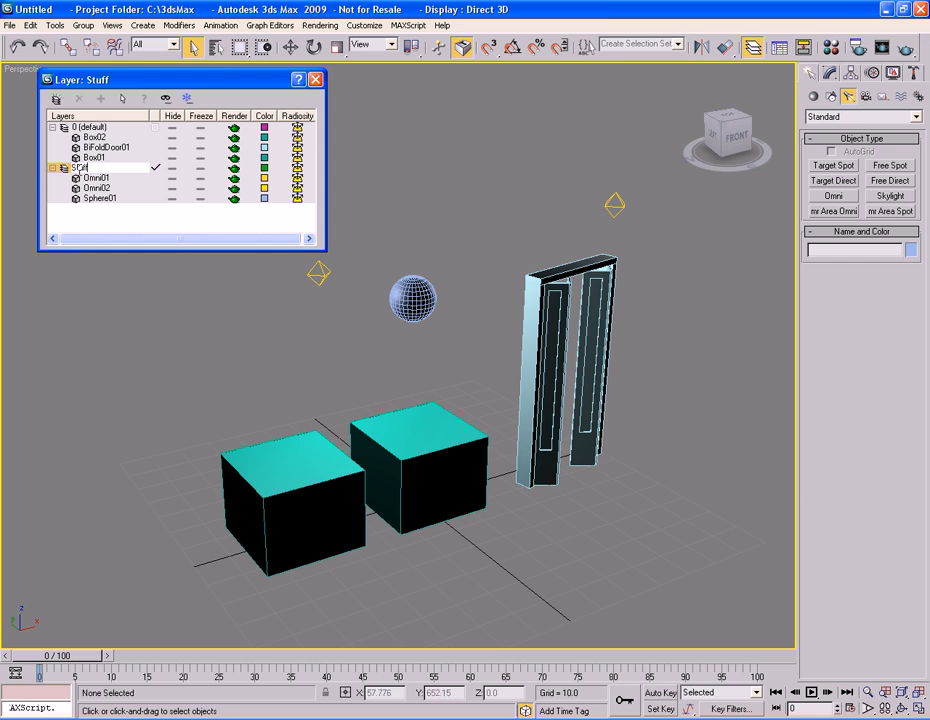
{"action": "left_click", "coordinate": [64, 169]}
{"action": "left_click", "coordinate": [588, 521]}
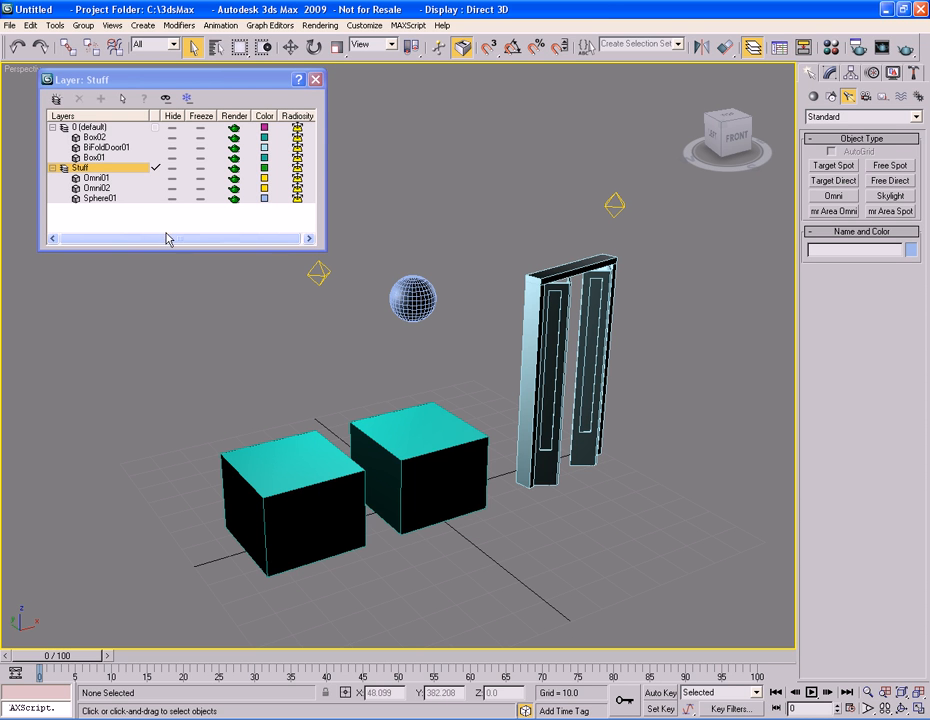
- Compare the commands offered for the Stuff layer and for Omni01, and view Omni01's object properties
{"action": "right_click", "coordinate": [139, 167]}
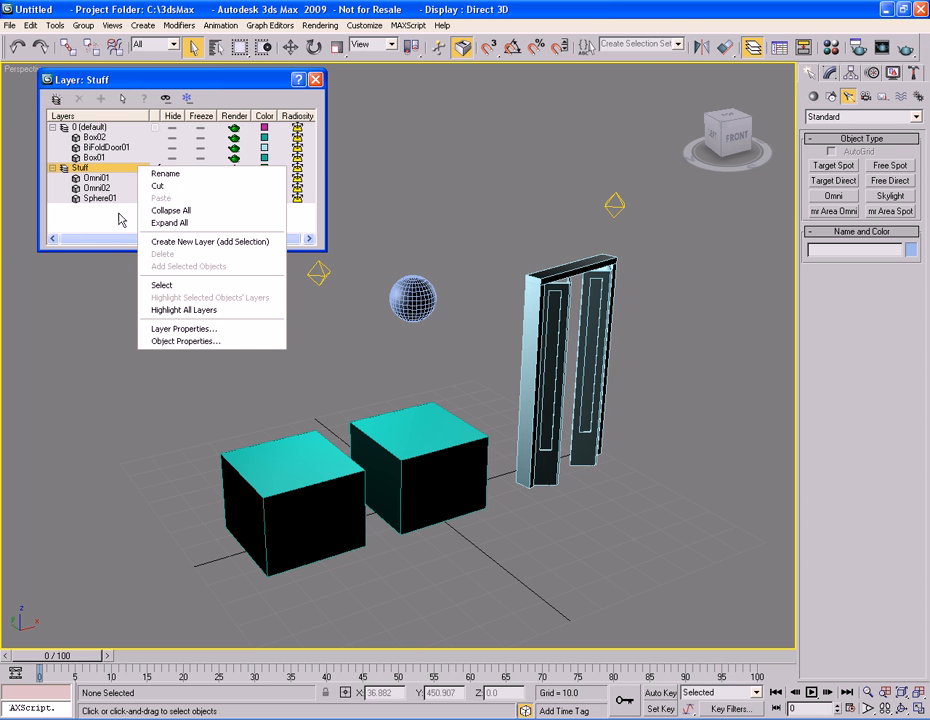
{"action": "left_click", "coordinate": [124, 207]}
{"action": "right_click", "coordinate": [123, 177]}
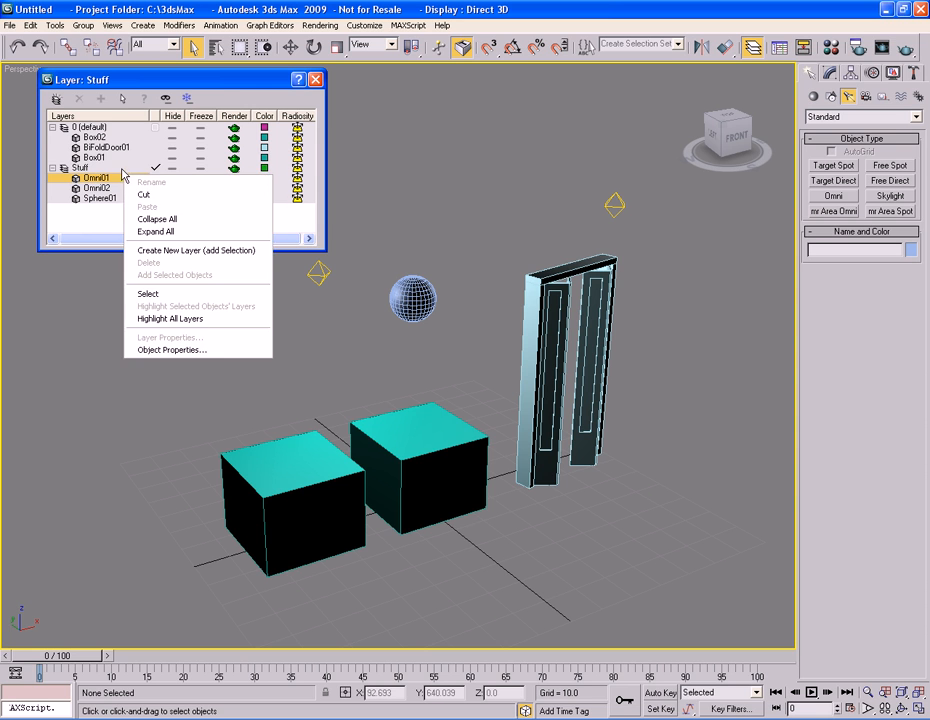
{"action": "left_click", "coordinate": [121, 169]}
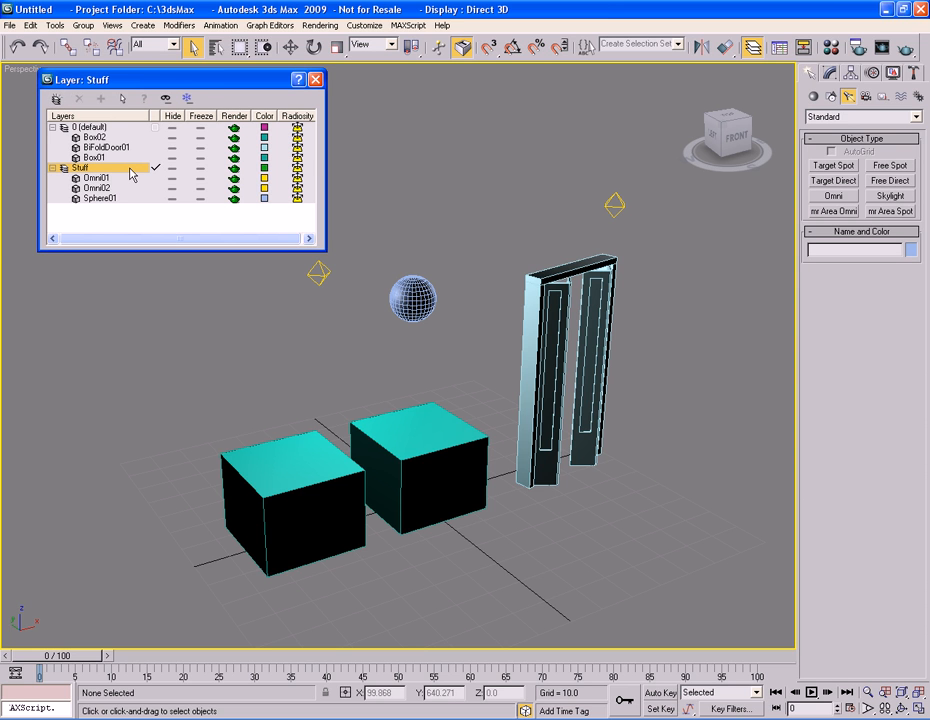
{"action": "left_click", "coordinate": [100, 178]}
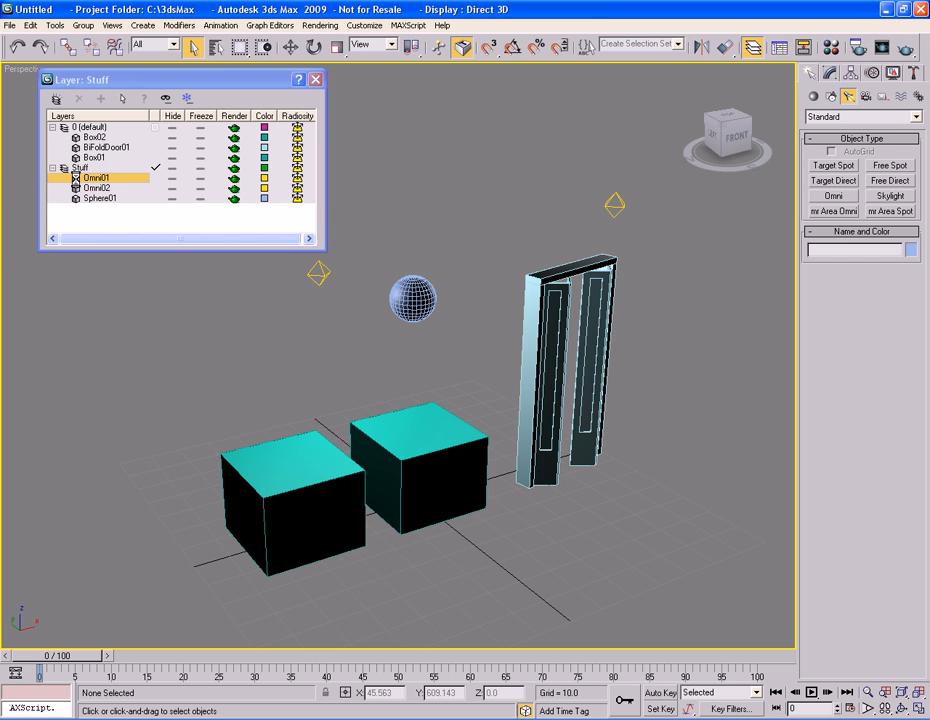
{"action": "left_click", "coordinate": [76, 179]}
{"action": "left_click", "coordinate": [571, 571]}
{"action": "left_click", "coordinate": [130, 168]}
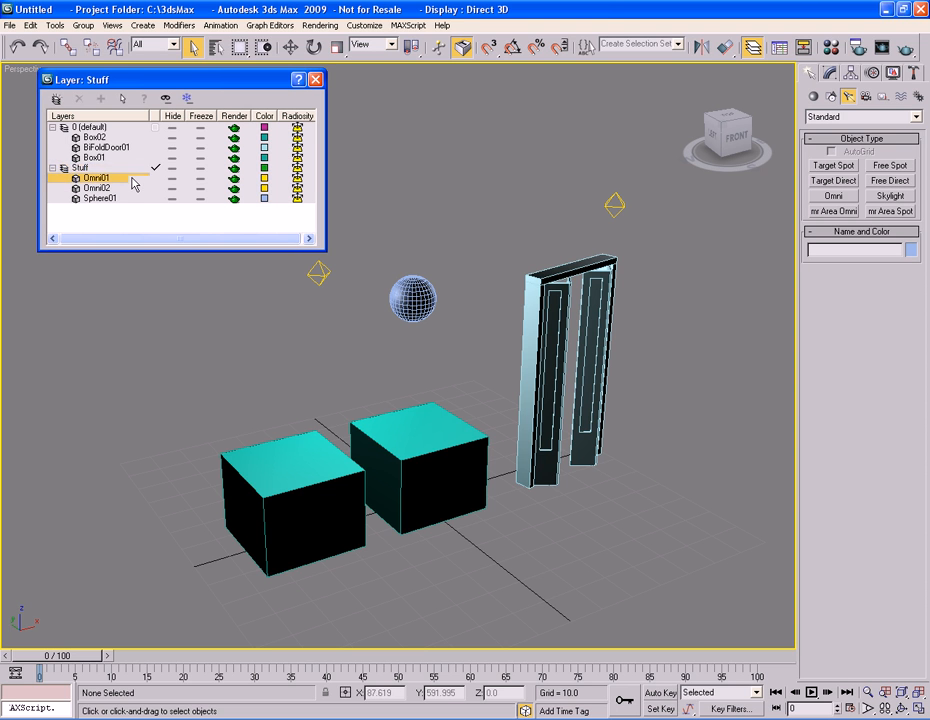
- Try highlighting individual, non-adjacent and consecutive objects among Omni01, Omni02 and Sphere01 in the Stuff layer's list
{"action": "right_click", "coordinate": [131, 178]}
{"action": "left_click", "coordinate": [123, 190]}
{"action": "left_click", "coordinate": [128, 179]}
{"action": "left_click", "coordinate": [129, 198], "text": "ctrl"}
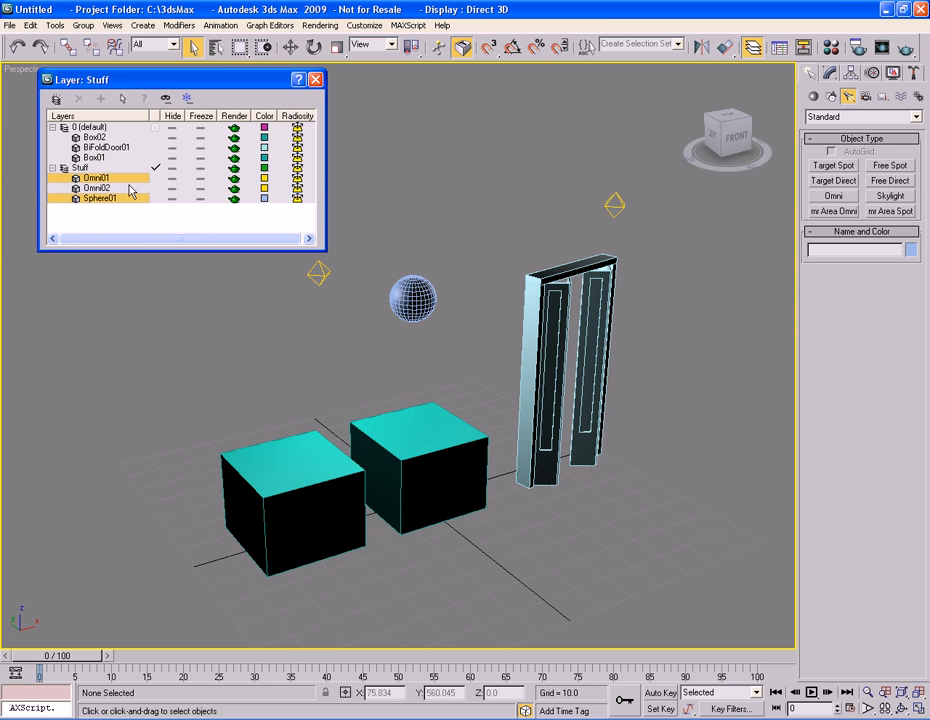
{"action": "left_click", "coordinate": [129, 181]}
{"action": "left_click", "coordinate": [129, 206]}
{"action": "left_click", "coordinate": [129, 199]}
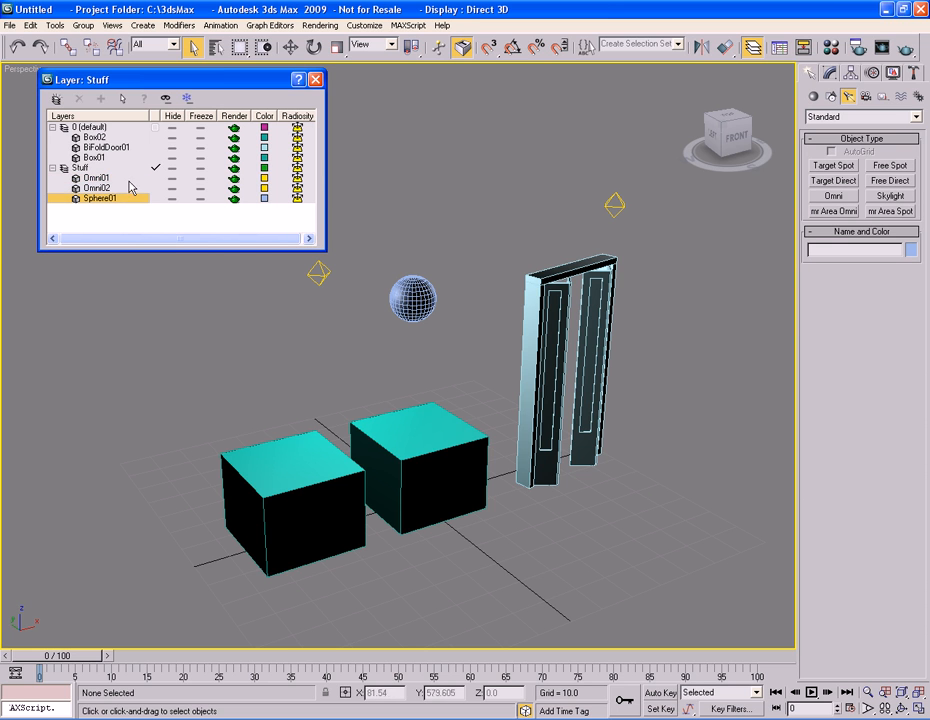
{"action": "left_click", "coordinate": [129, 171], "text": "shift"}
{"action": "left_click", "coordinate": [129, 176]}
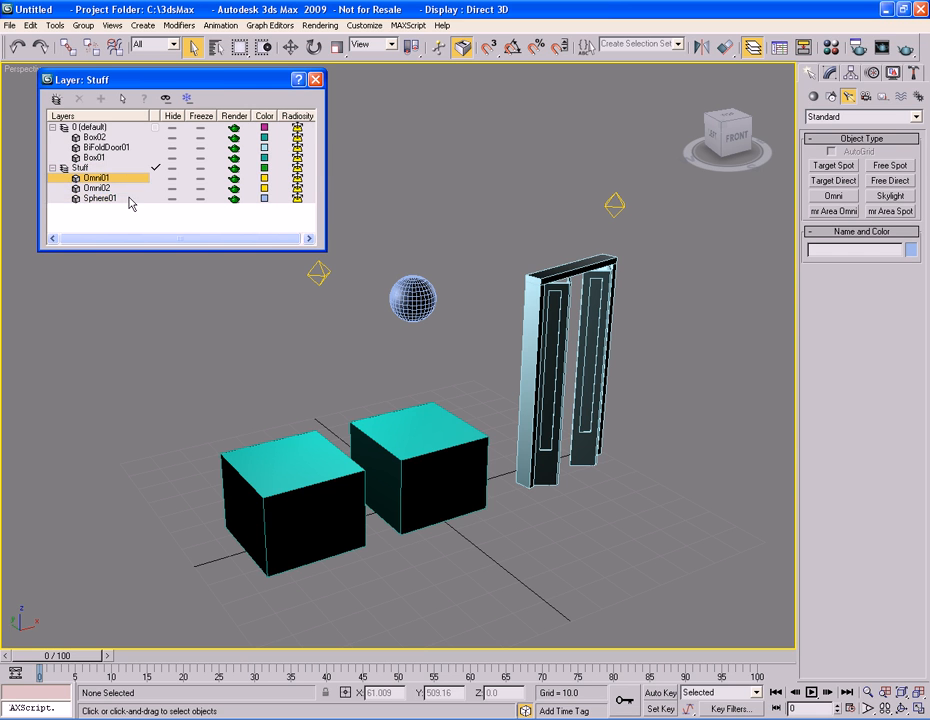
{"action": "left_click", "coordinate": [129, 197], "text": "shift"}
{"action": "left_click", "coordinate": [129, 187]}
{"action": "right_click", "coordinate": [129, 190]}
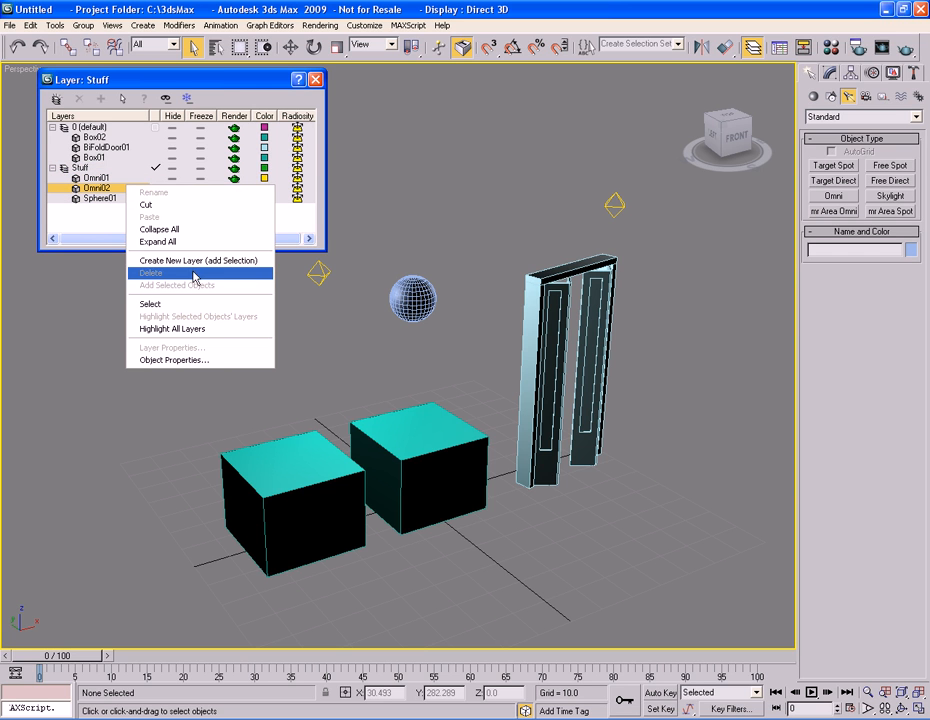
- Highlight Omni01, Omni02 and Sphere01 together in the layer list and view their combined object properties
{"action": "left_click", "coordinate": [129, 199]}
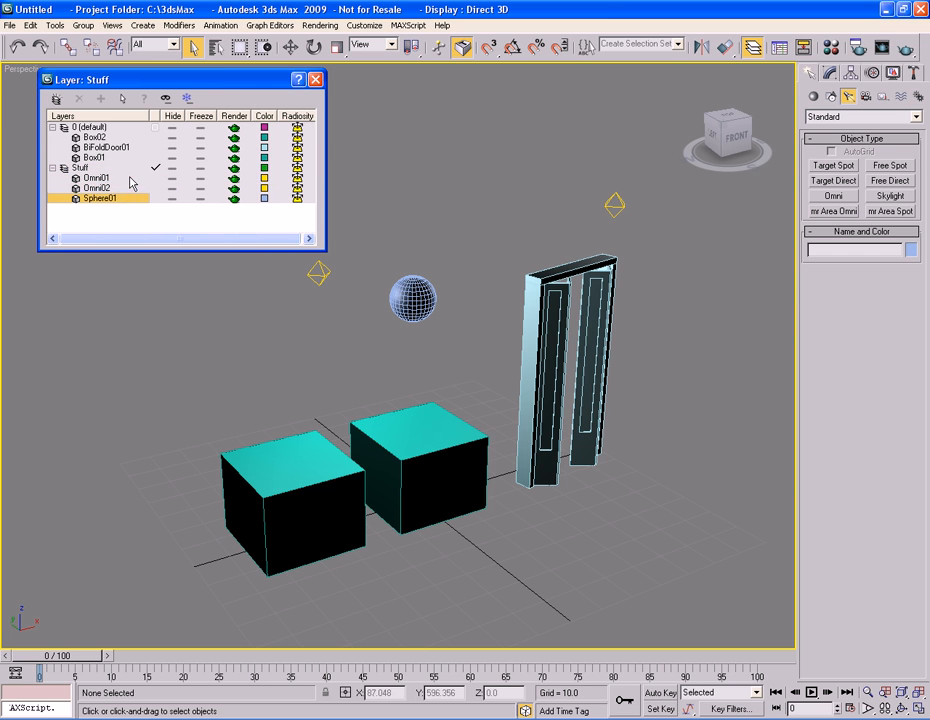
{"action": "left_click", "coordinate": [130, 180], "text": "shift"}
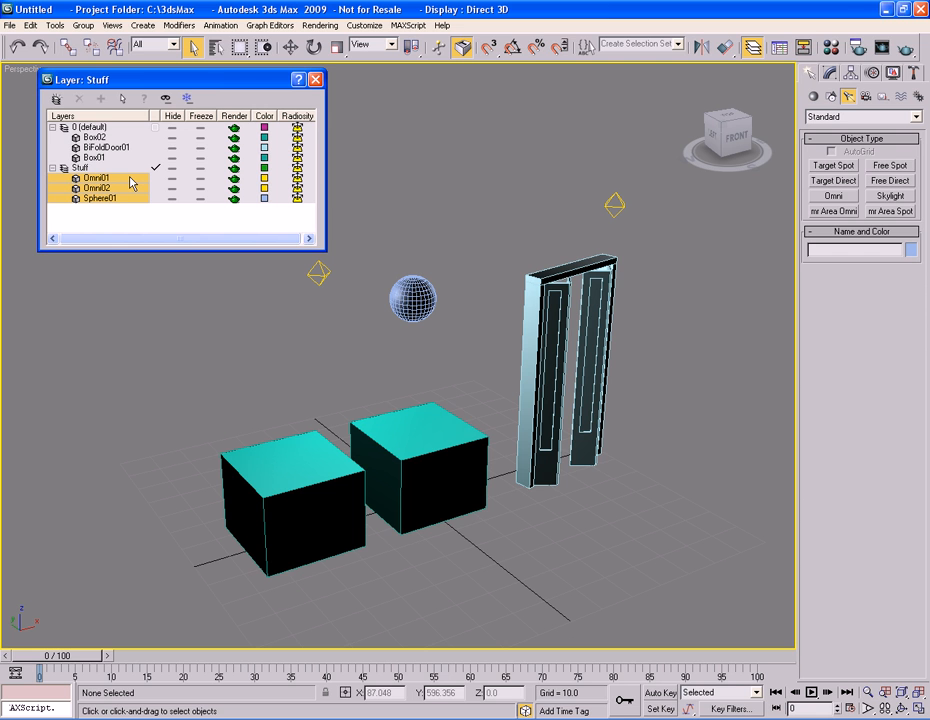
{"action": "left_click", "coordinate": [76, 179]}
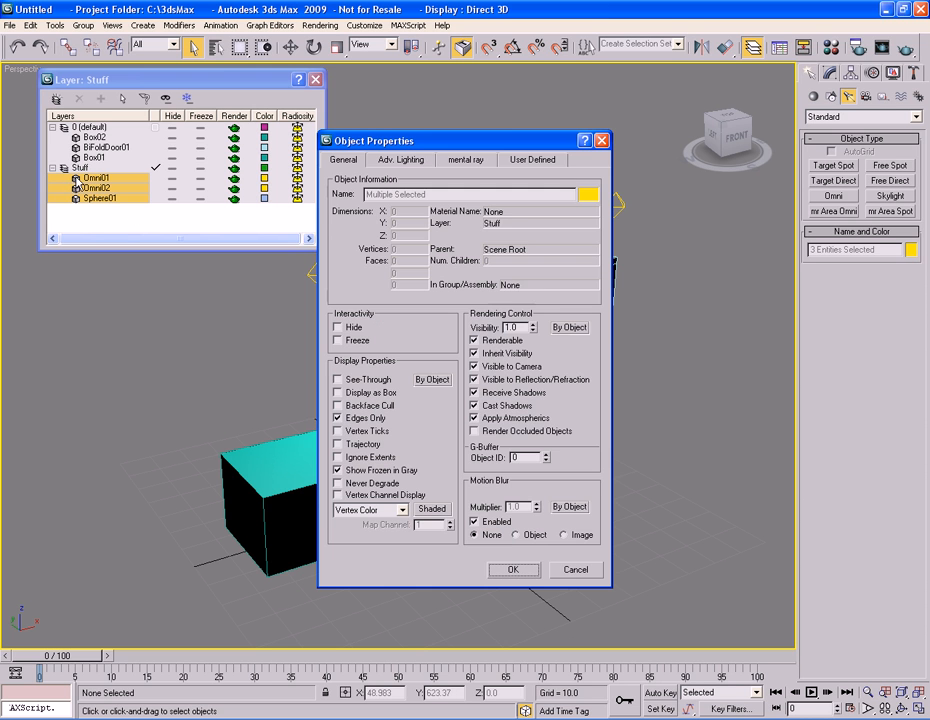
{"action": "left_click", "coordinate": [574, 570]}
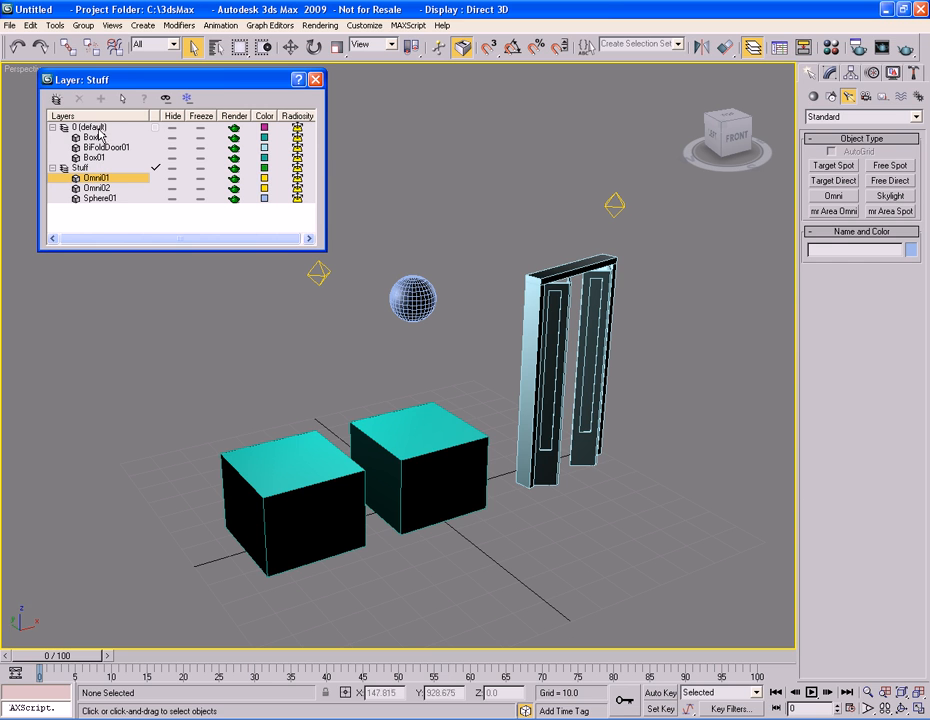
- Select all objects belonging to the Stuff layer in the scene and clear the selection again
{"action": "left_click", "coordinate": [130, 198], "text": "shift"}
{"action": "right_click", "coordinate": [130, 198]}
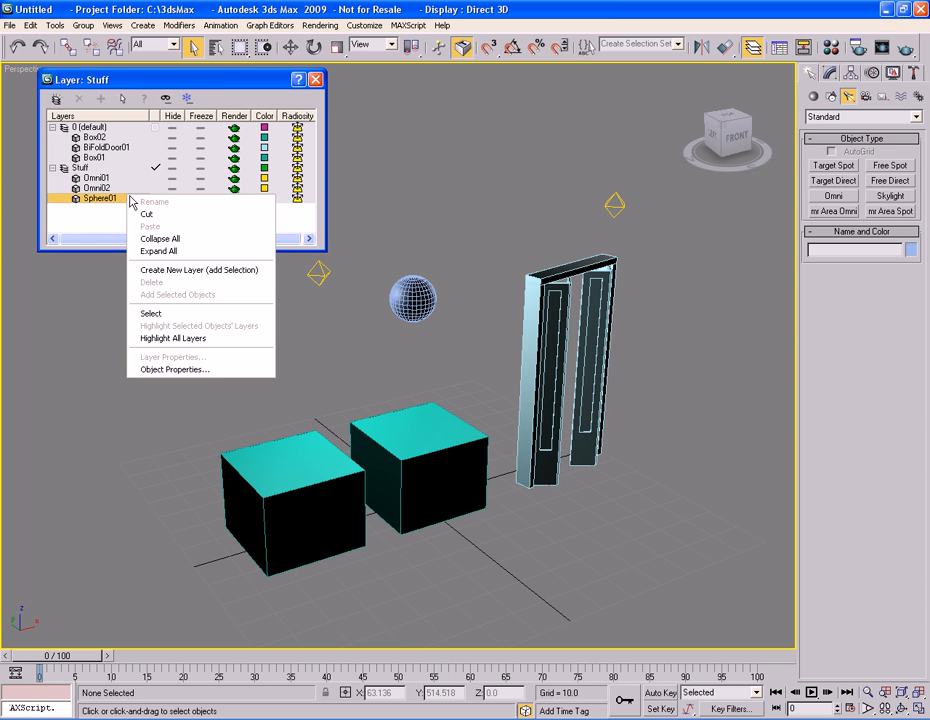
{"action": "left_click", "coordinate": [80, 168]}
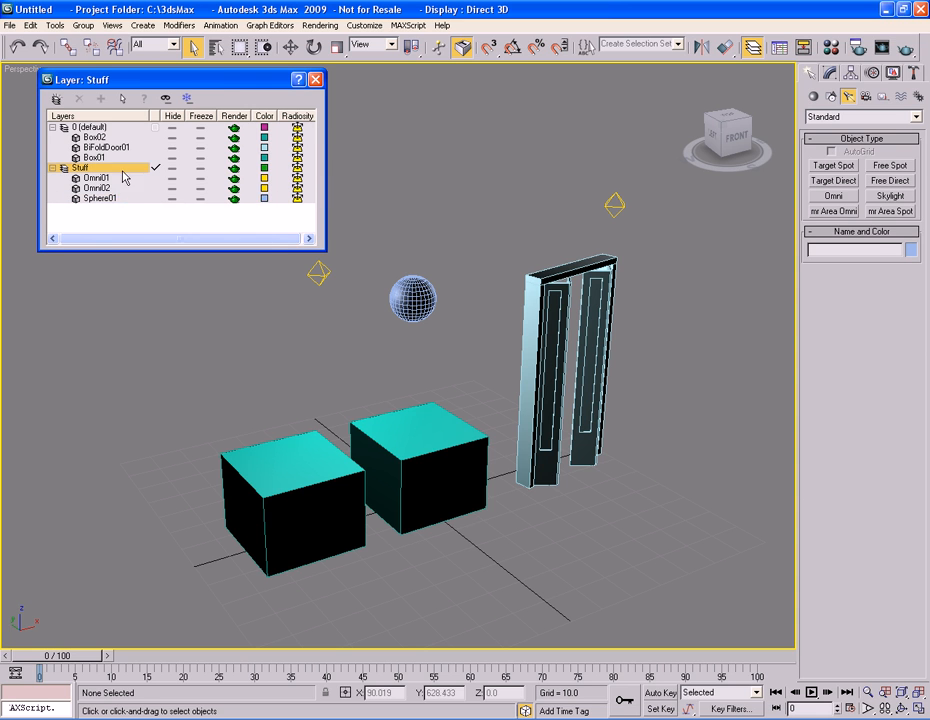
{"action": "right_click", "coordinate": [122, 168]}
{"action": "left_click", "coordinate": [150, 288]}
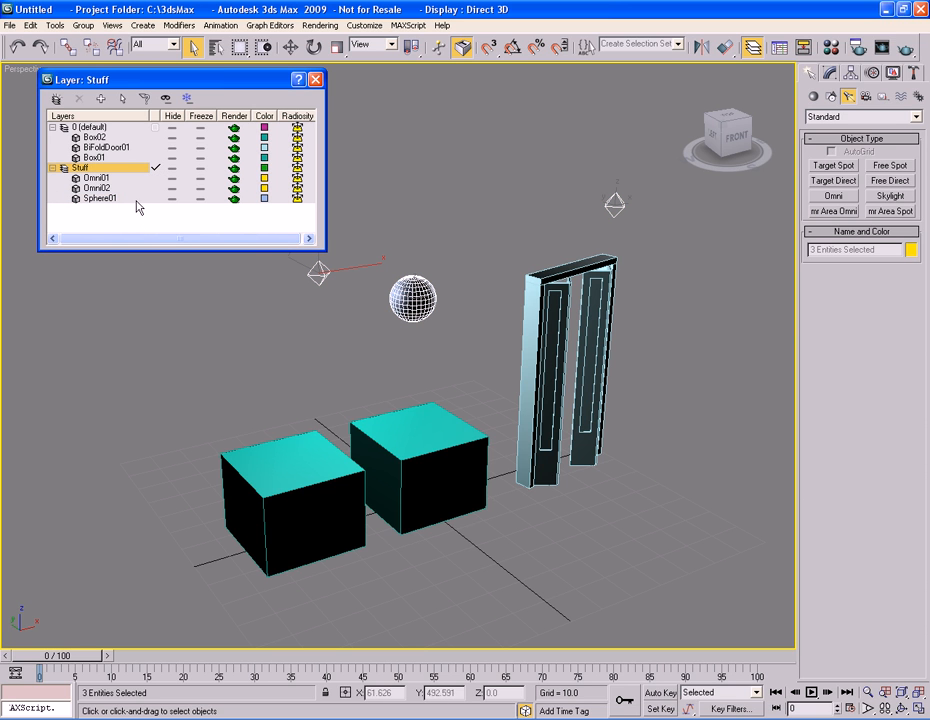
{"action": "left_click", "coordinate": [100, 168]}
{"action": "left_click", "coordinate": [440, 257]}
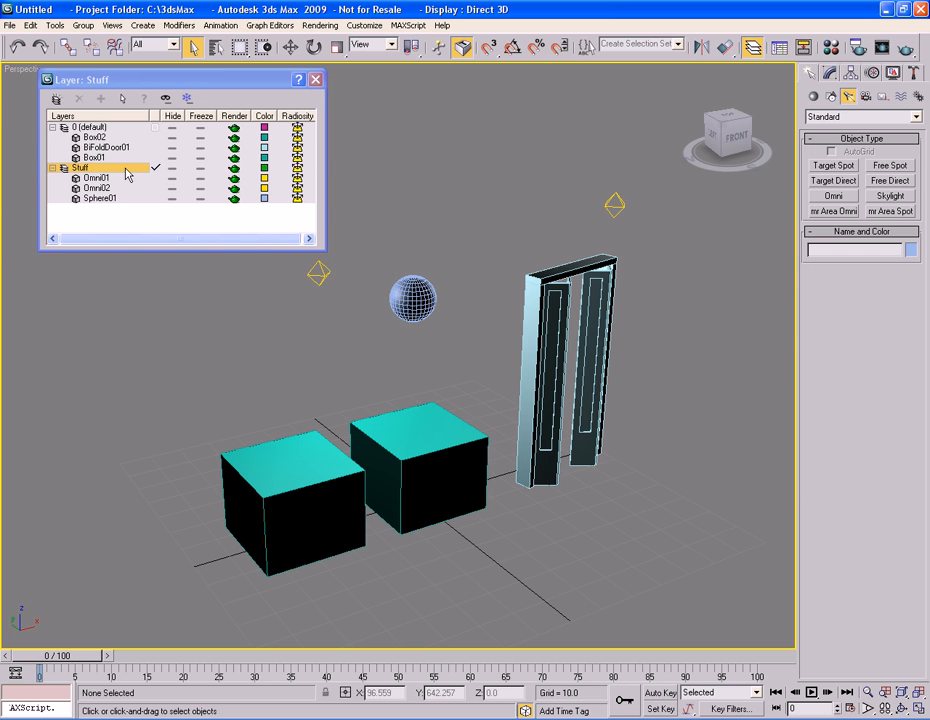
- Select all objects on the Stuff layer and add them to the 0 (default) layer
{"action": "right_click", "coordinate": [124, 168]}
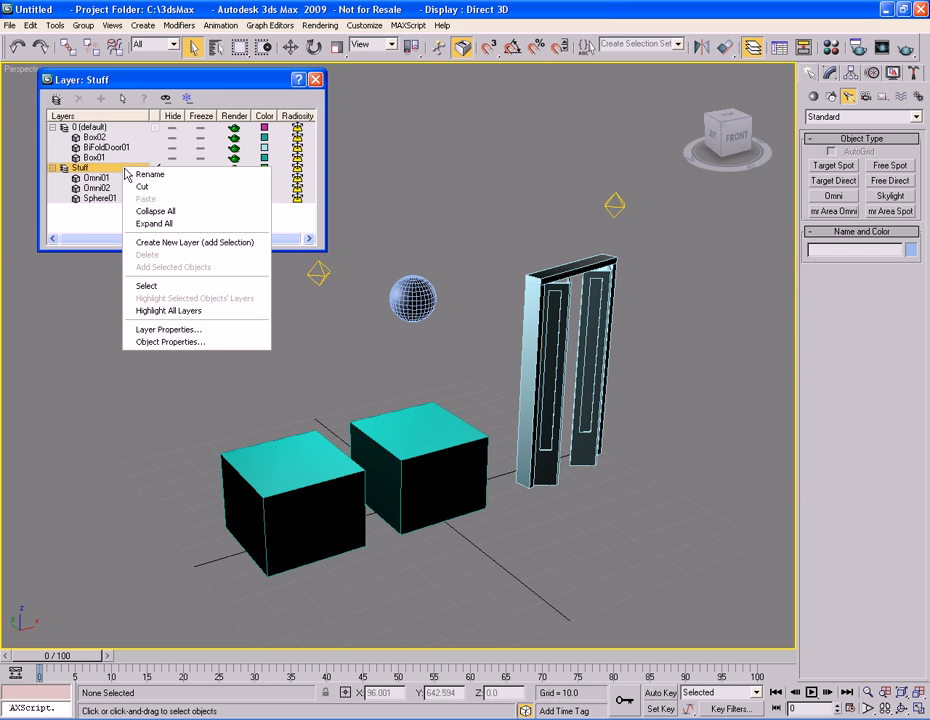
{"action": "left_click", "coordinate": [168, 287]}
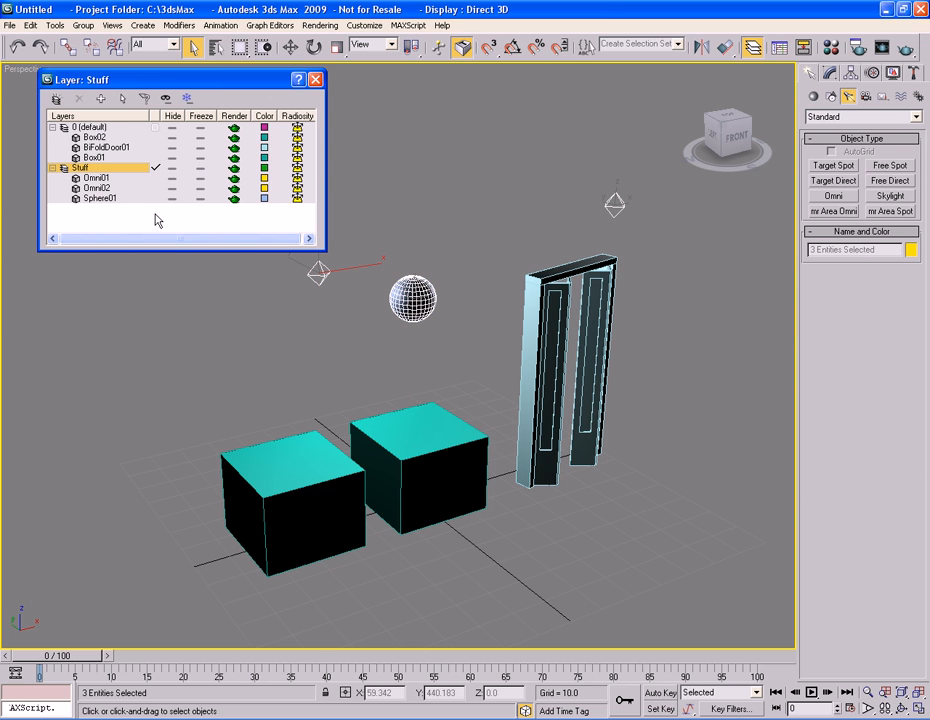
{"action": "right_click", "coordinate": [127, 126]}
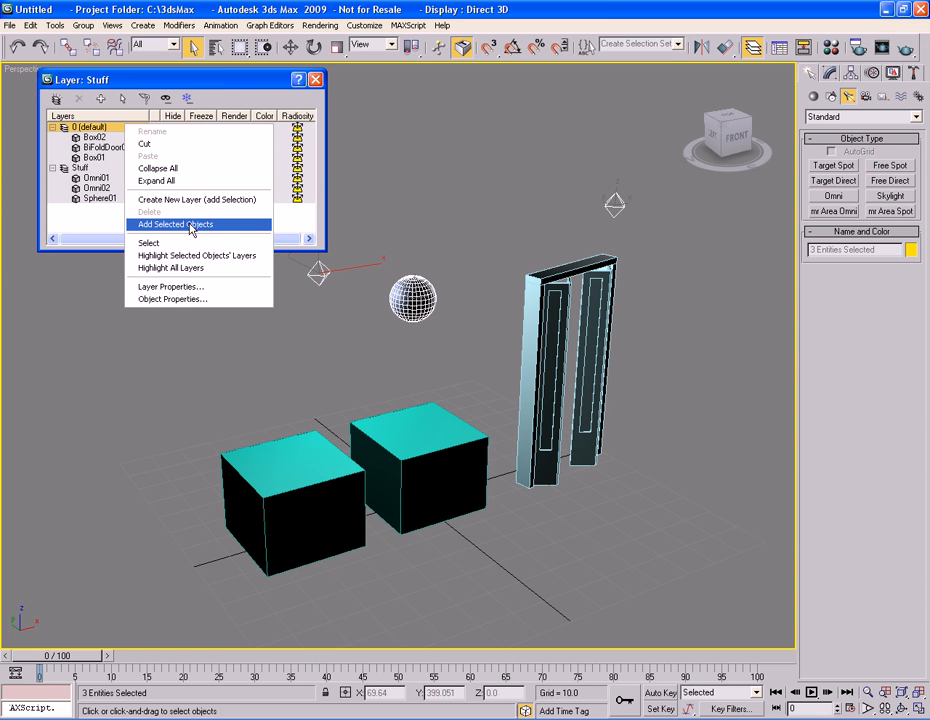
{"action": "left_click", "coordinate": [192, 225]}
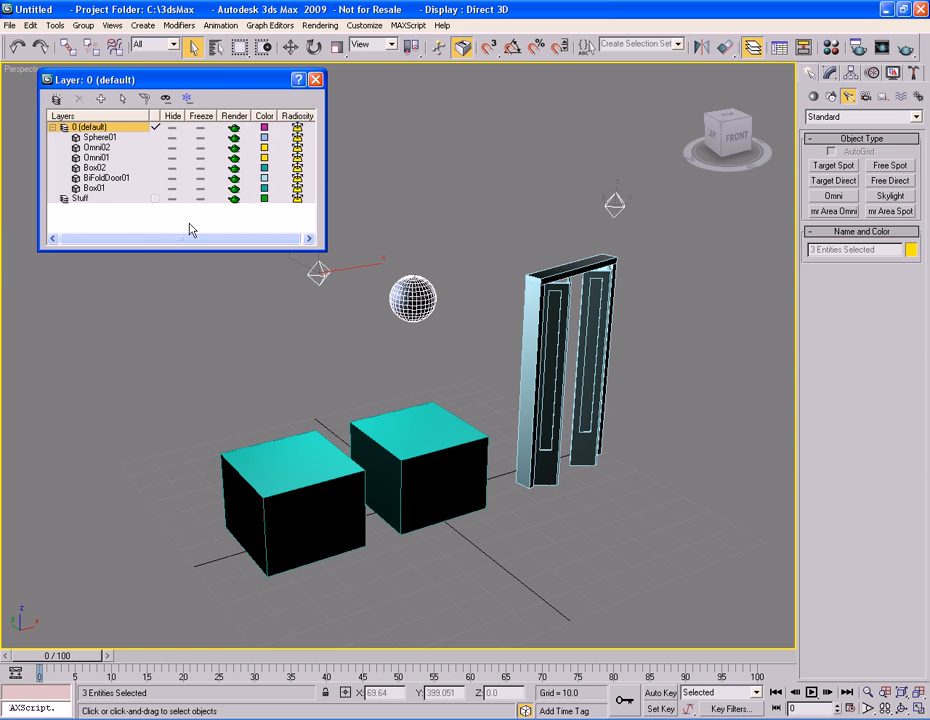
- Delete the empty Stuff layer and close the layer manager
{"action": "left_click", "coordinate": [139, 200]}
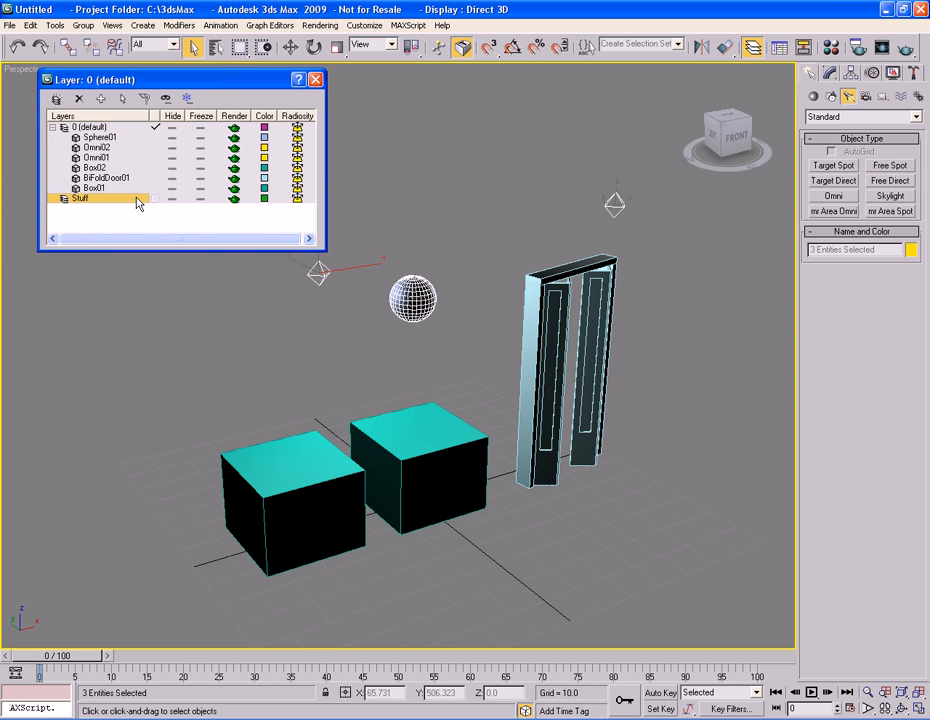
{"action": "right_click", "coordinate": [139, 202]}
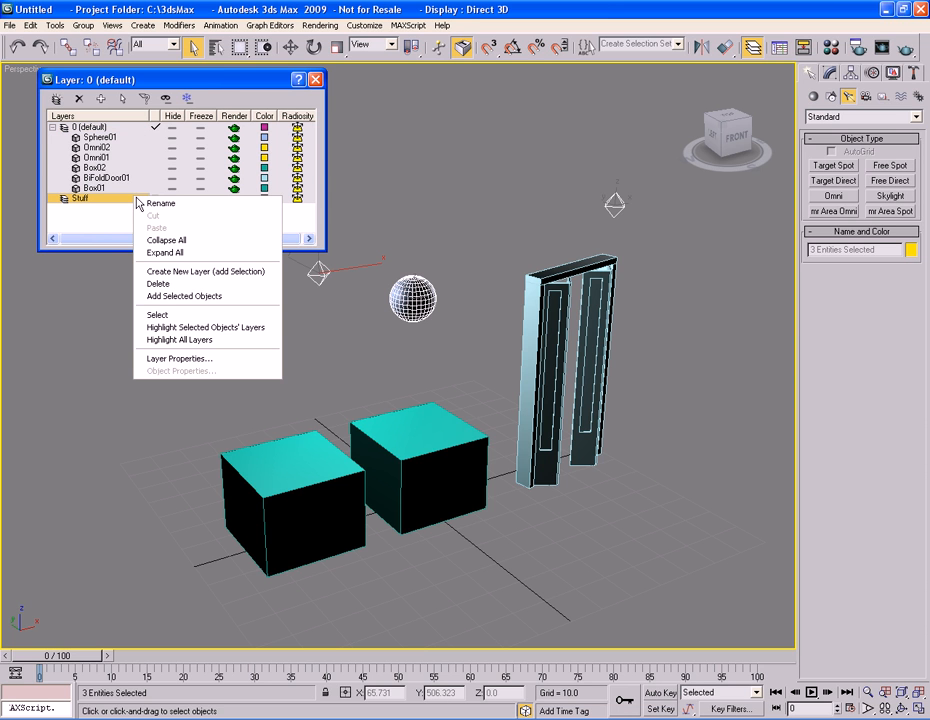
{"action": "left_click", "coordinate": [160, 283]}
{"action": "left_click", "coordinate": [136, 210]}
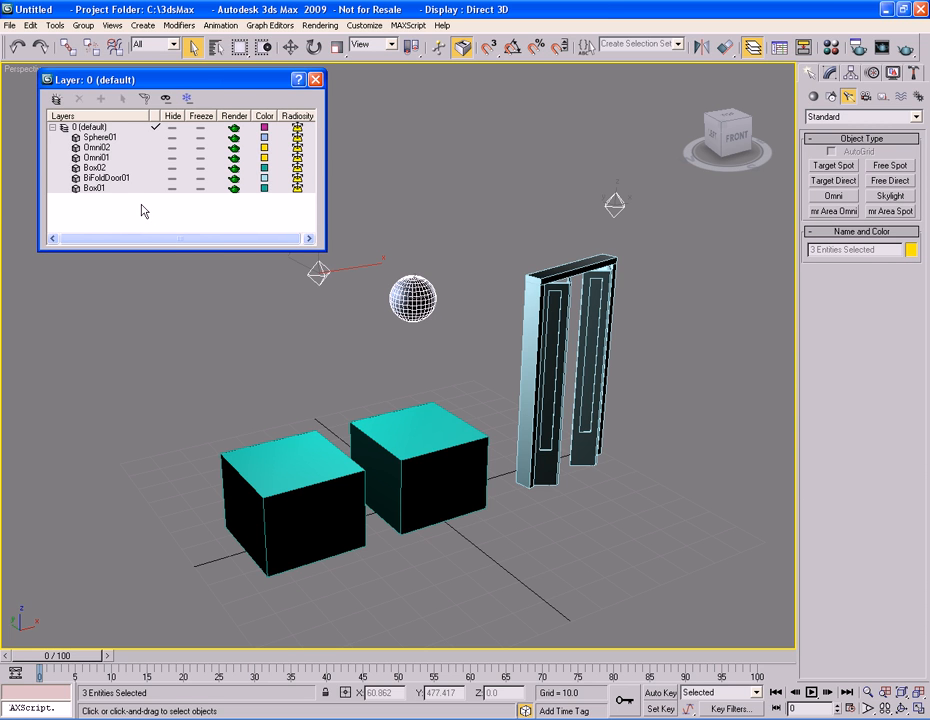
{"action": "left_click", "coordinate": [315, 79]}
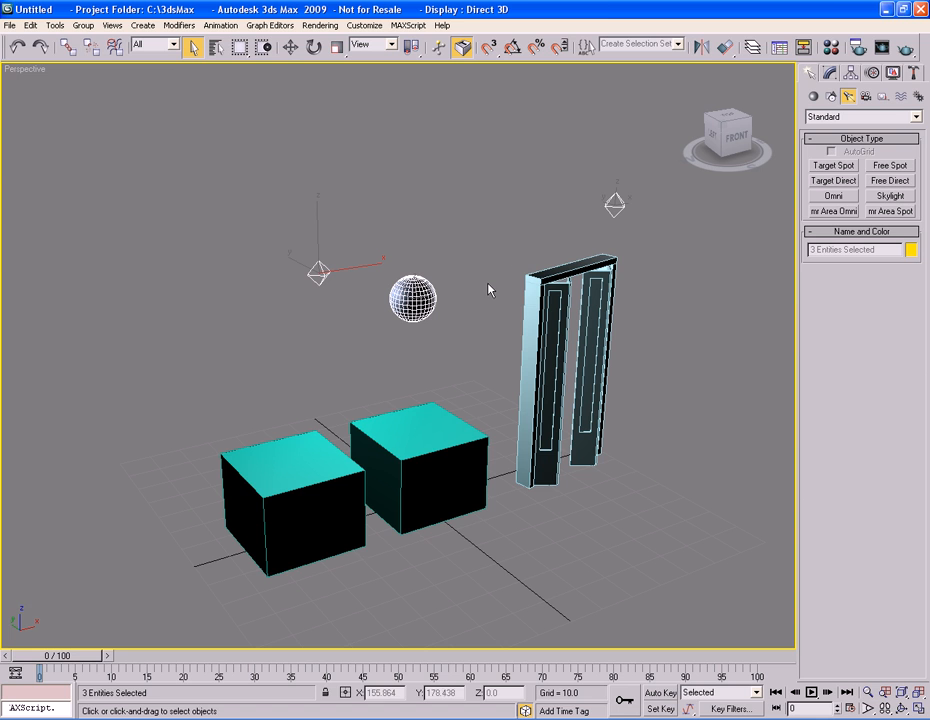